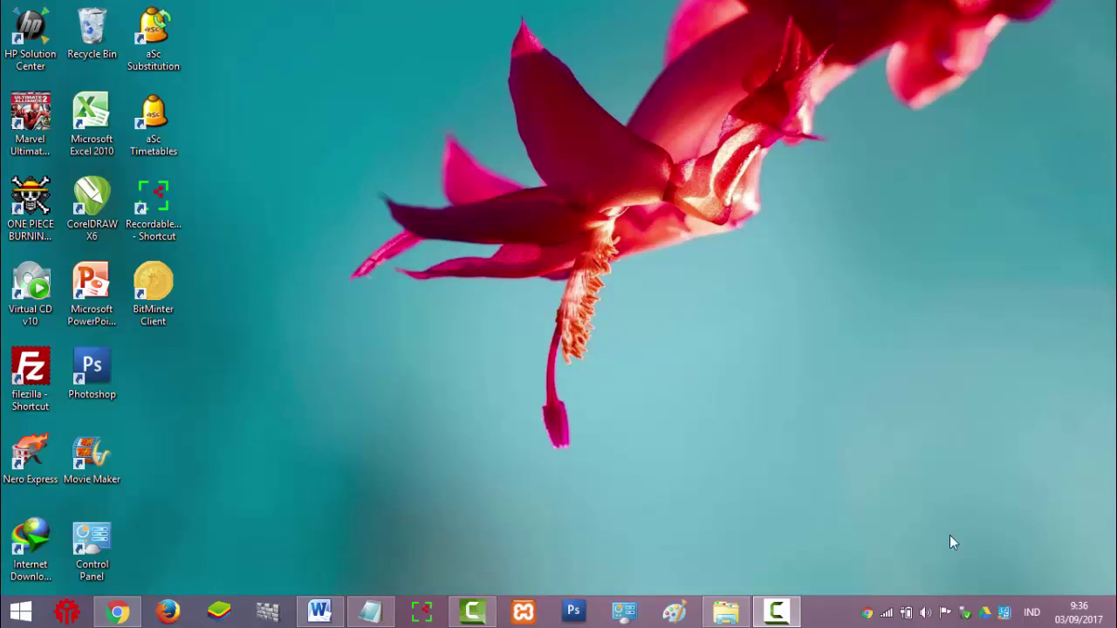
Step: Bring back the Logo folder in File Explorer and open parenting_logo.psd
left_click(721, 611)
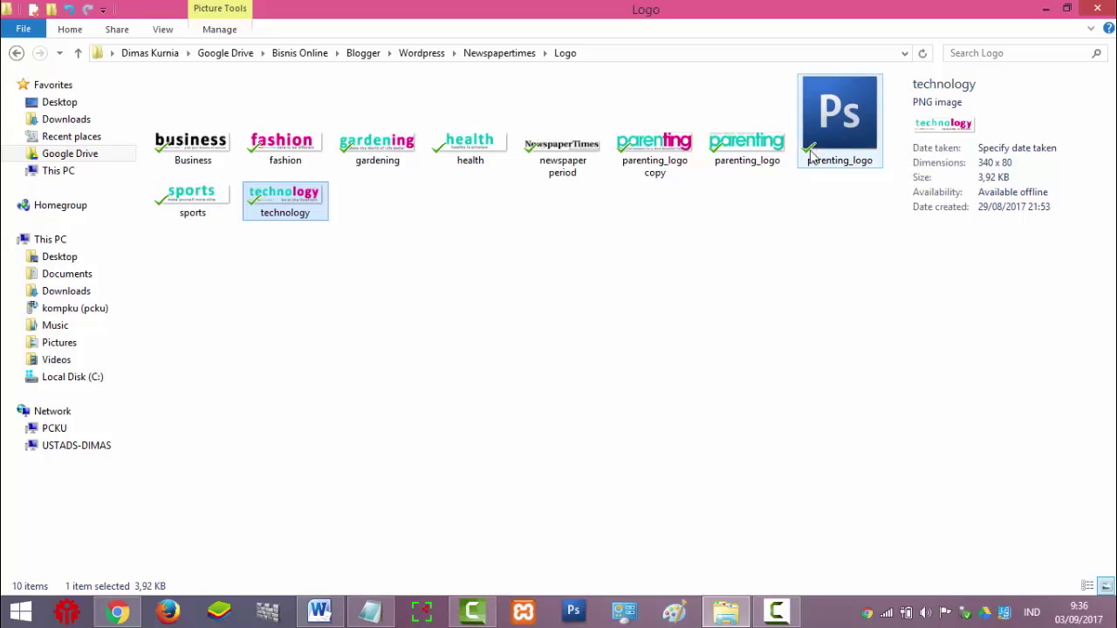
left_click(832, 116)
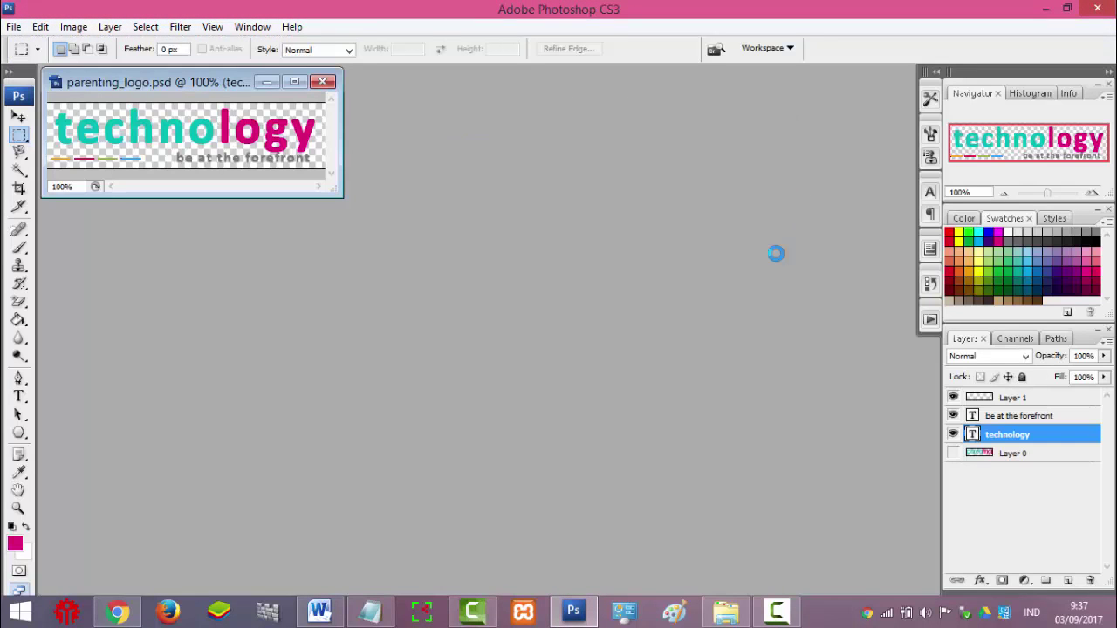
Step: Maximize the parenting_logo document and hide the technology and 'be at the forefront' layers
left_click(294, 81)
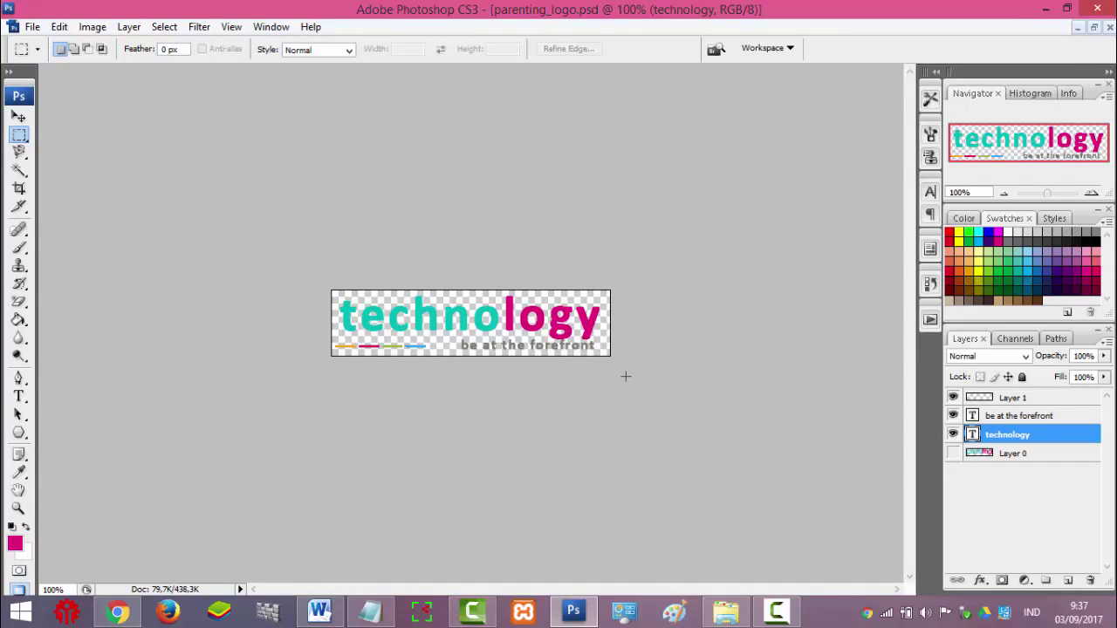
left_click(953, 434)
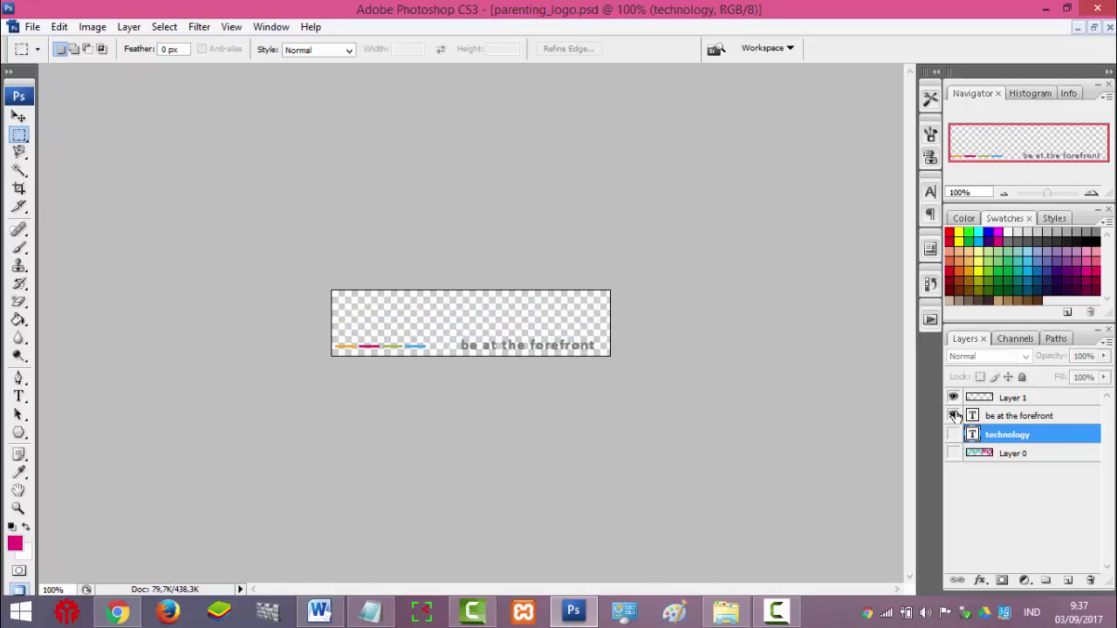
left_click(953, 397)
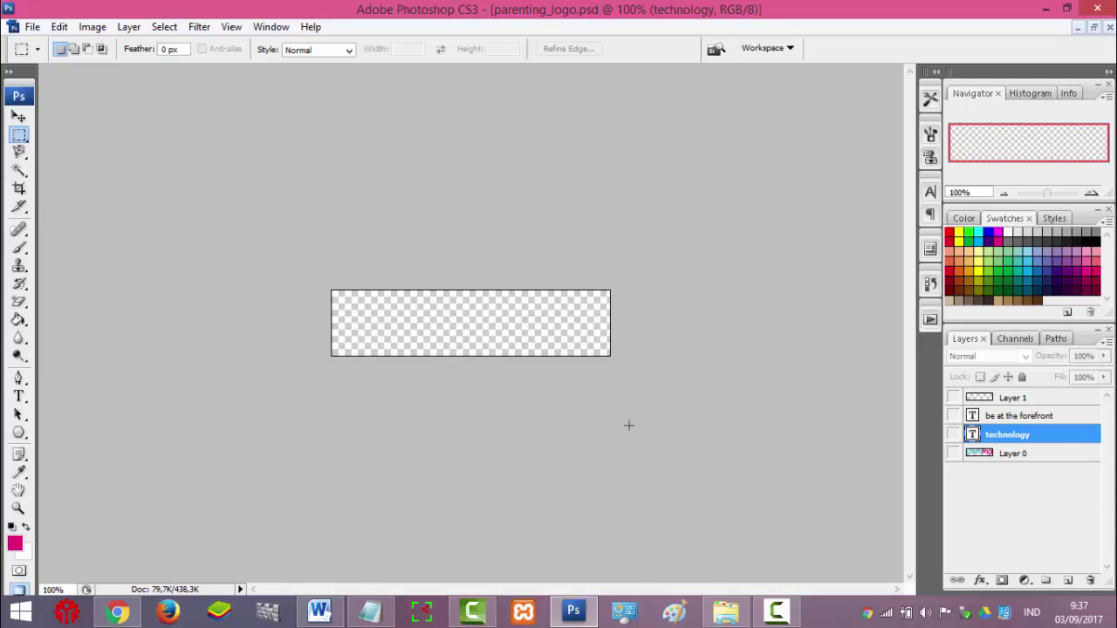
left_click(89, 27)
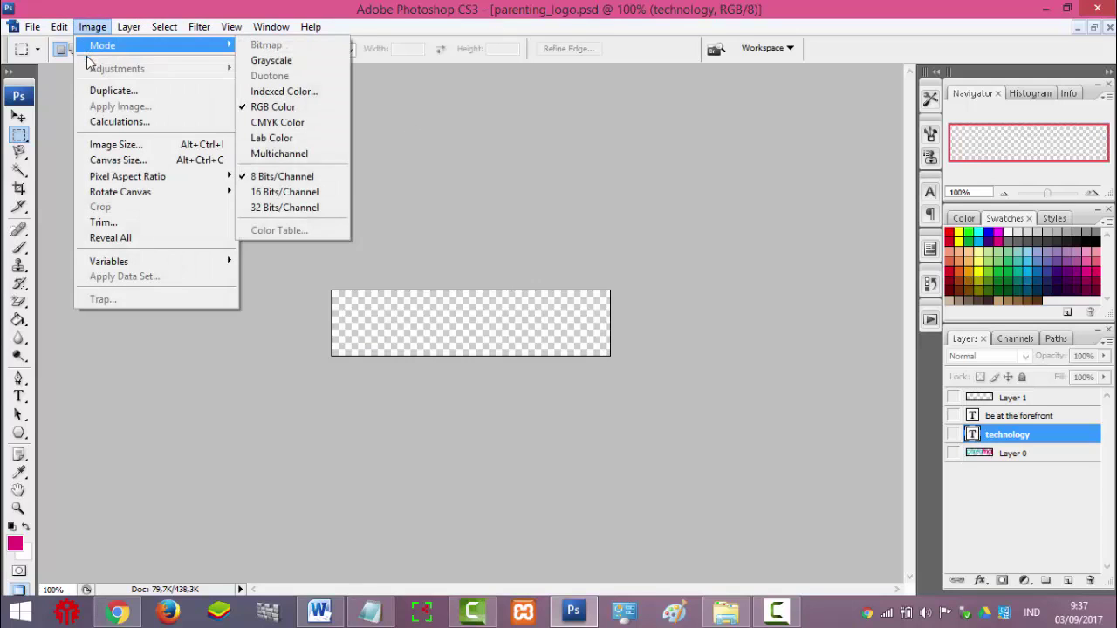
left_click(294, 379)
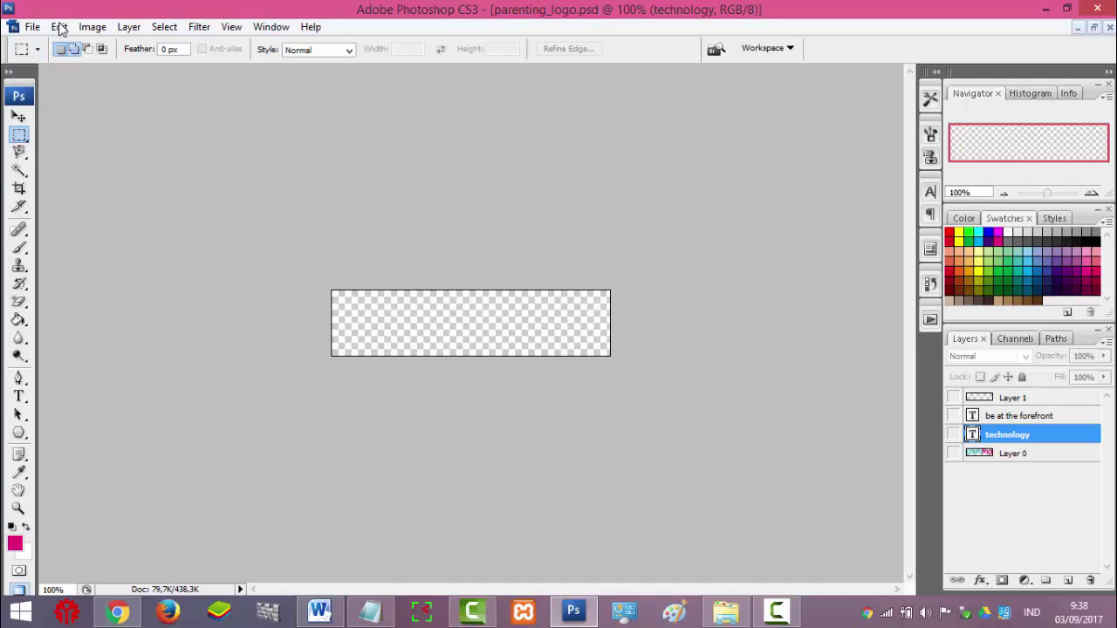
left_click(86, 49)
left_click(92, 27)
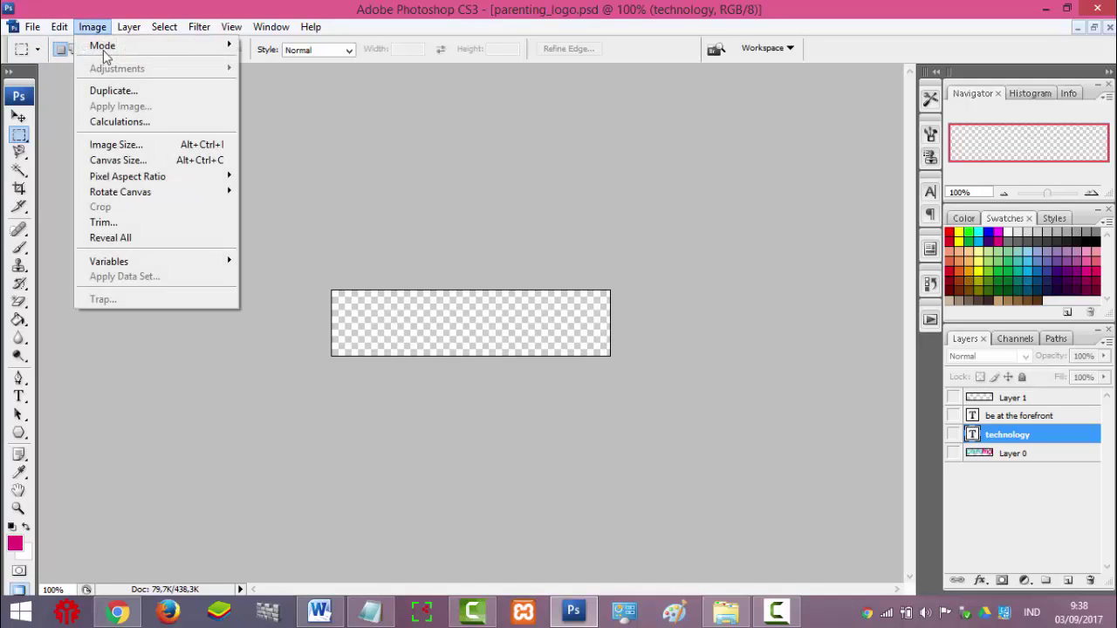
left_click(137, 163)
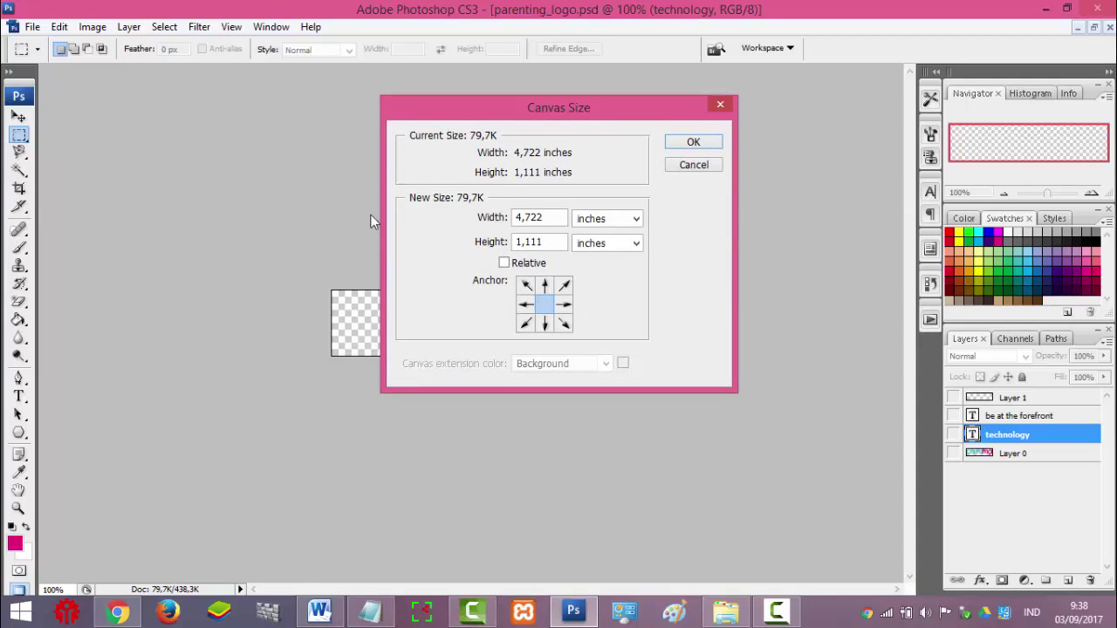
left_click(636, 219)
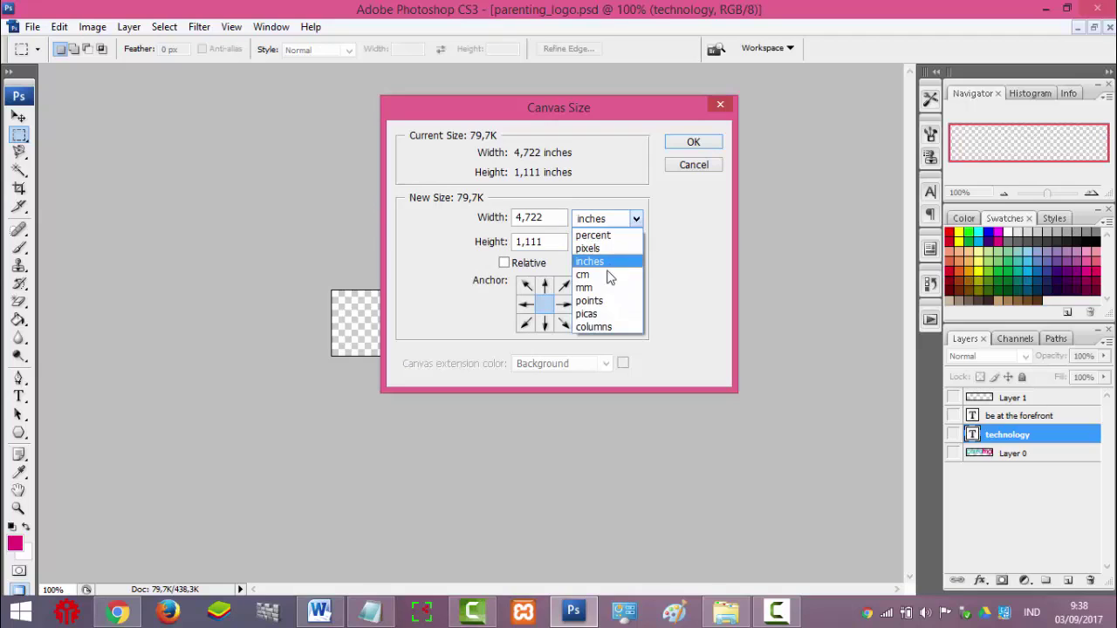
left_click(606, 274)
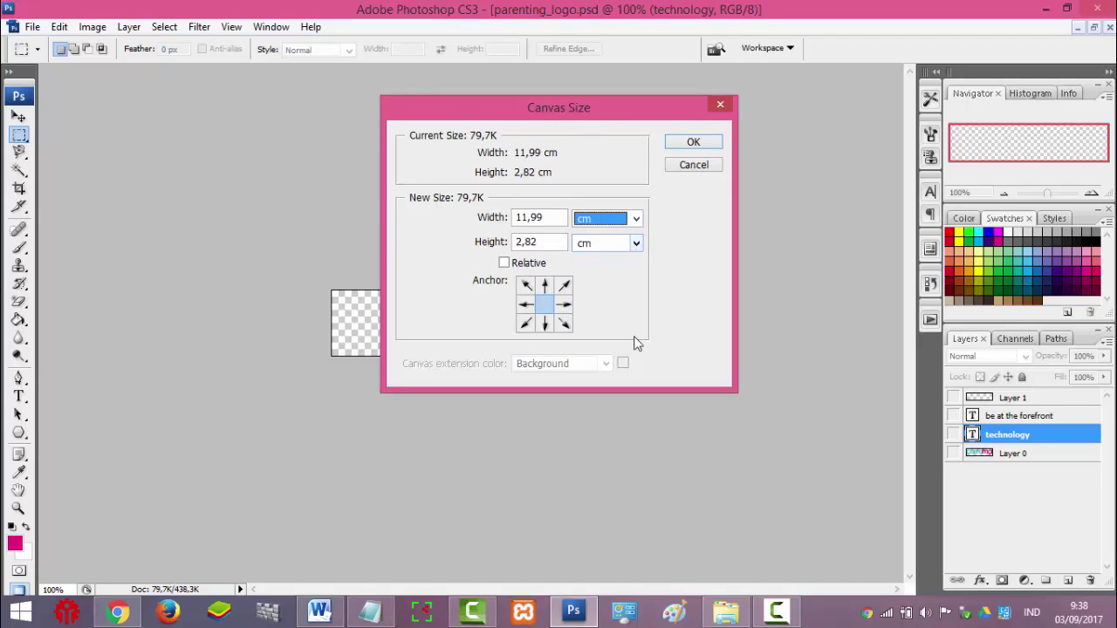
left_click(548, 217)
left_click_drag(548, 217, 479, 225)
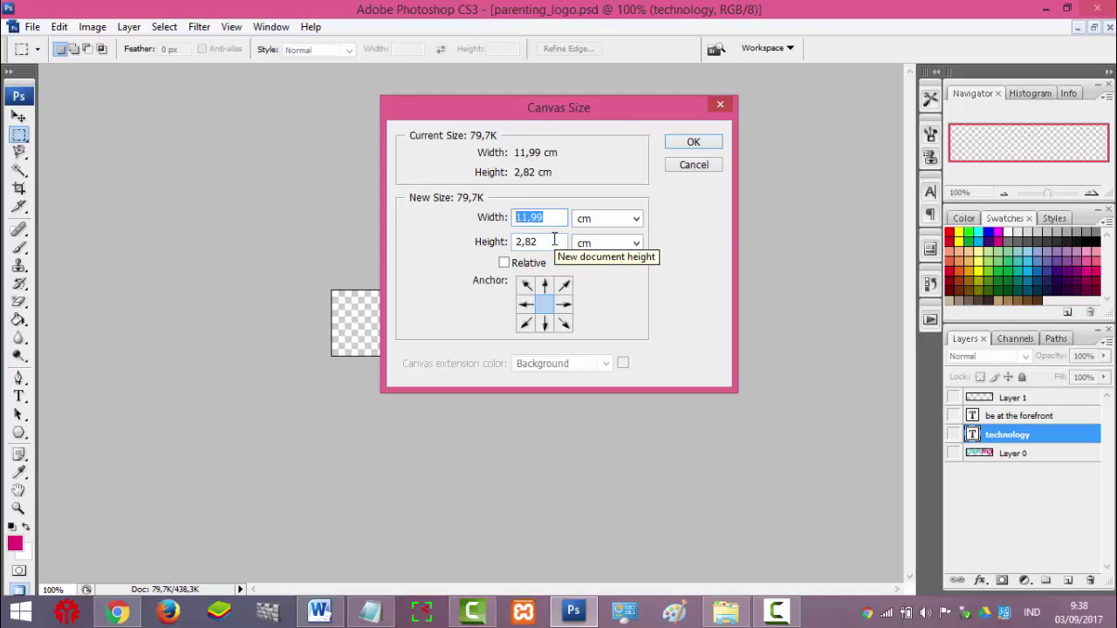
left_click_drag(588, 120, 844, 132)
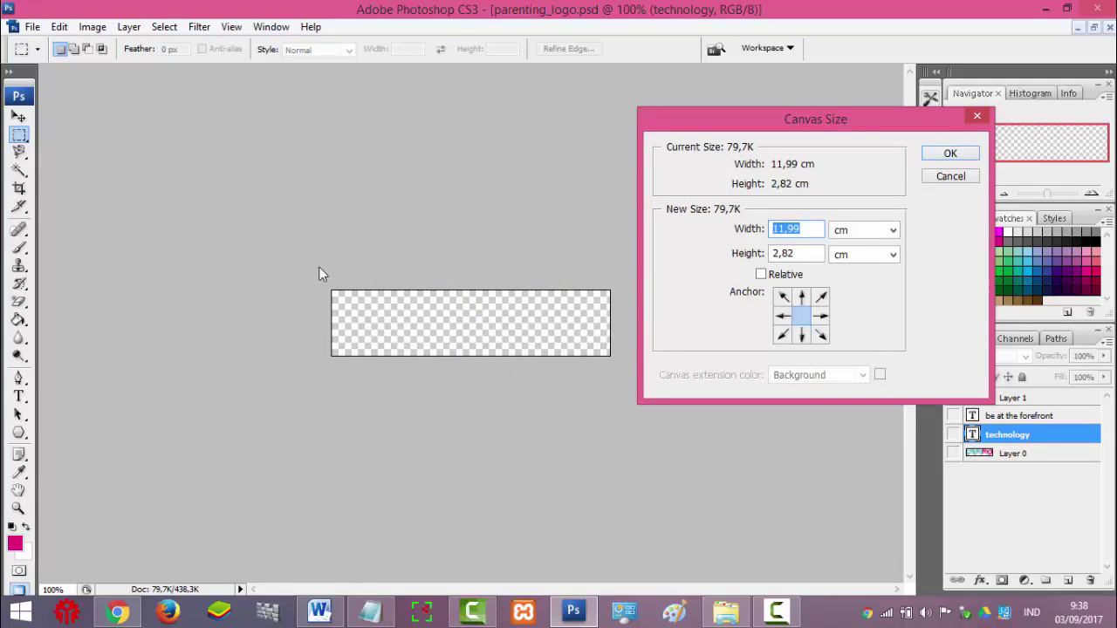
left_click(950, 175)
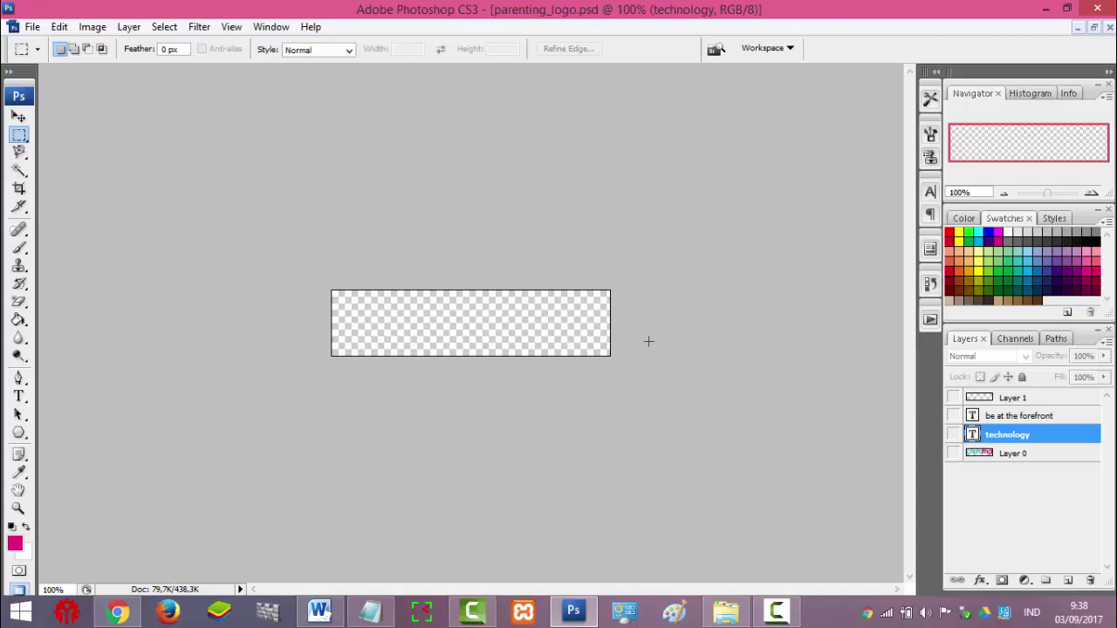
Step: Show the technology layer again and replace its word with 'science'
left_click(953, 434)
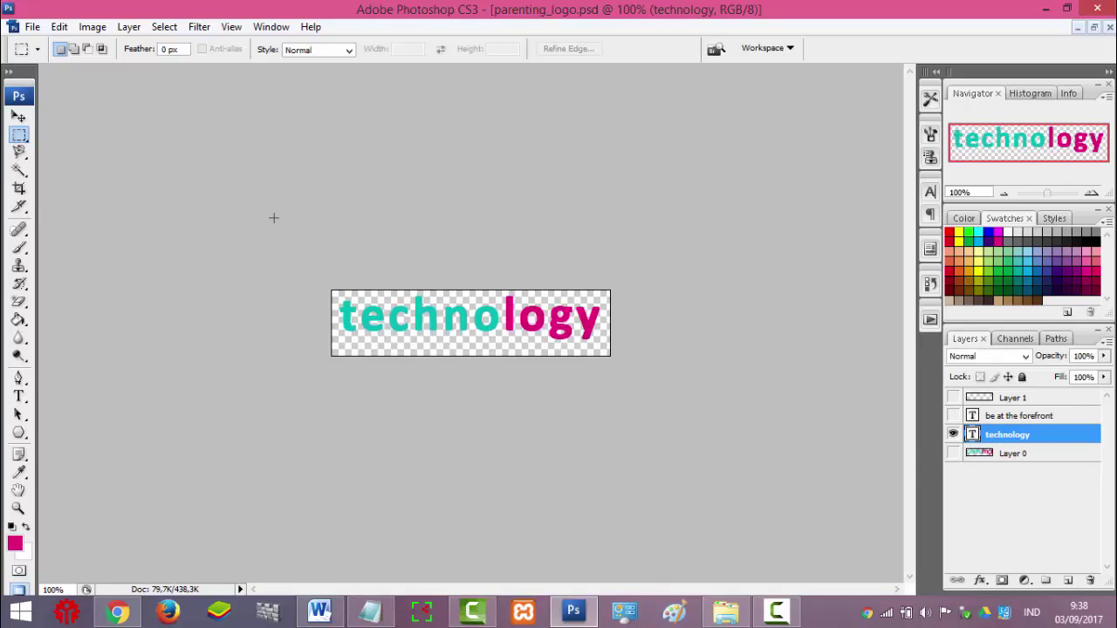
left_click(19, 396)
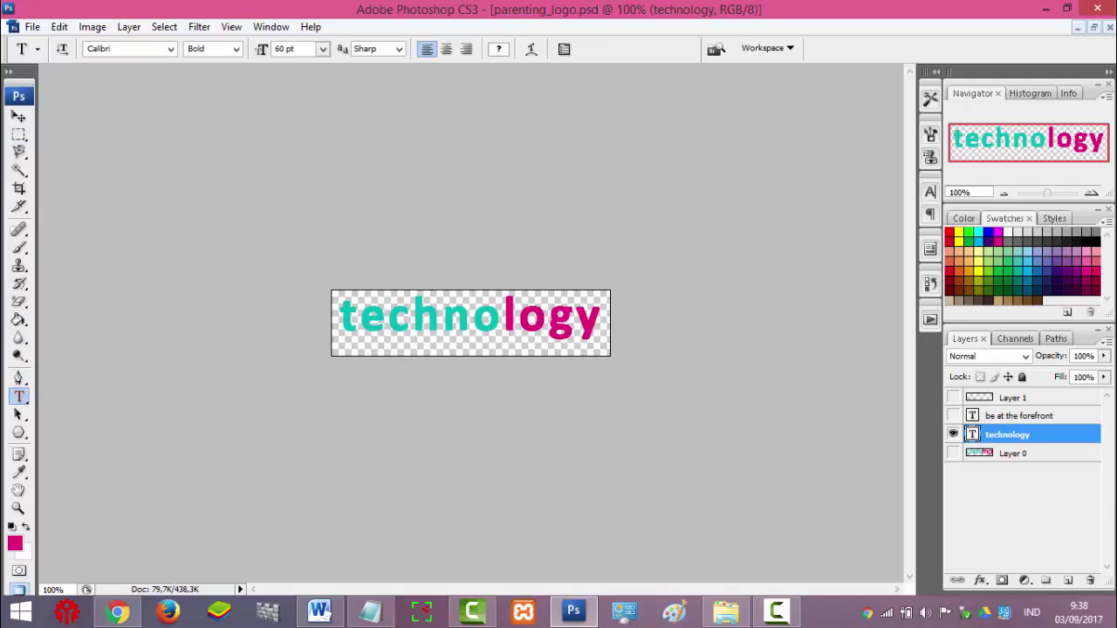
left_click(473, 314)
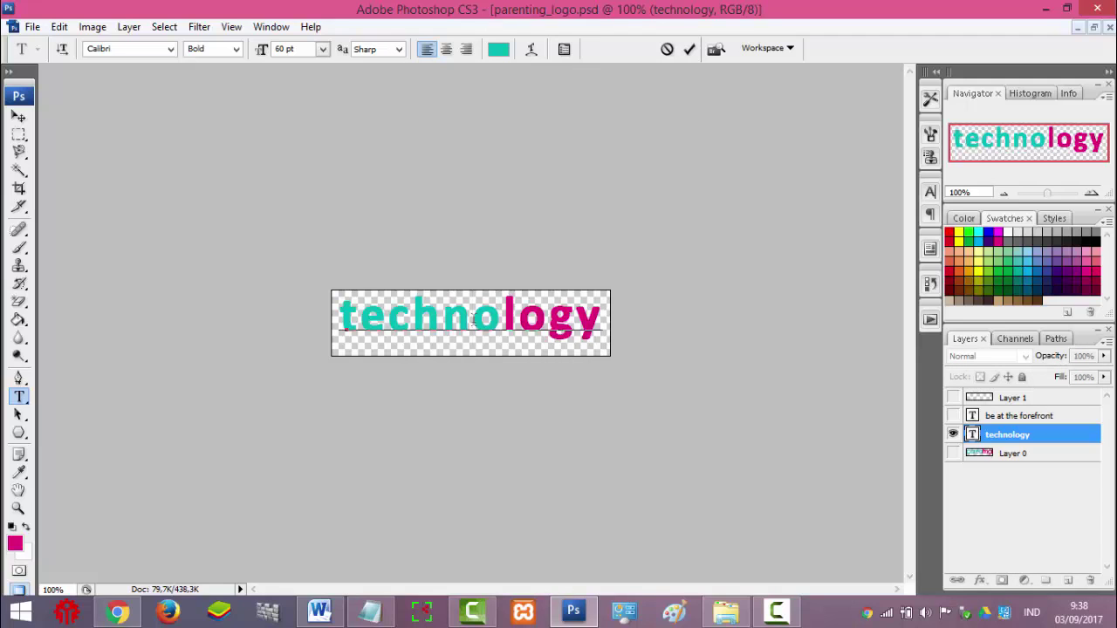
key("ctrl+a")
type("science")
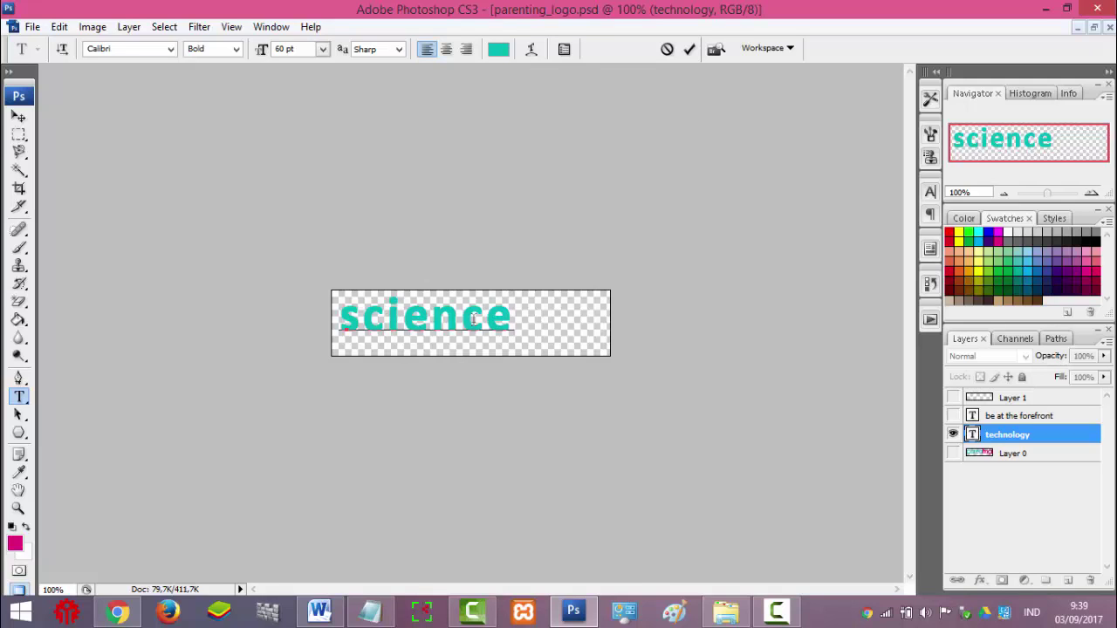
Step: Nudge the science word into place and show the 'be at the forefront' tagline again
left_click(18, 118)
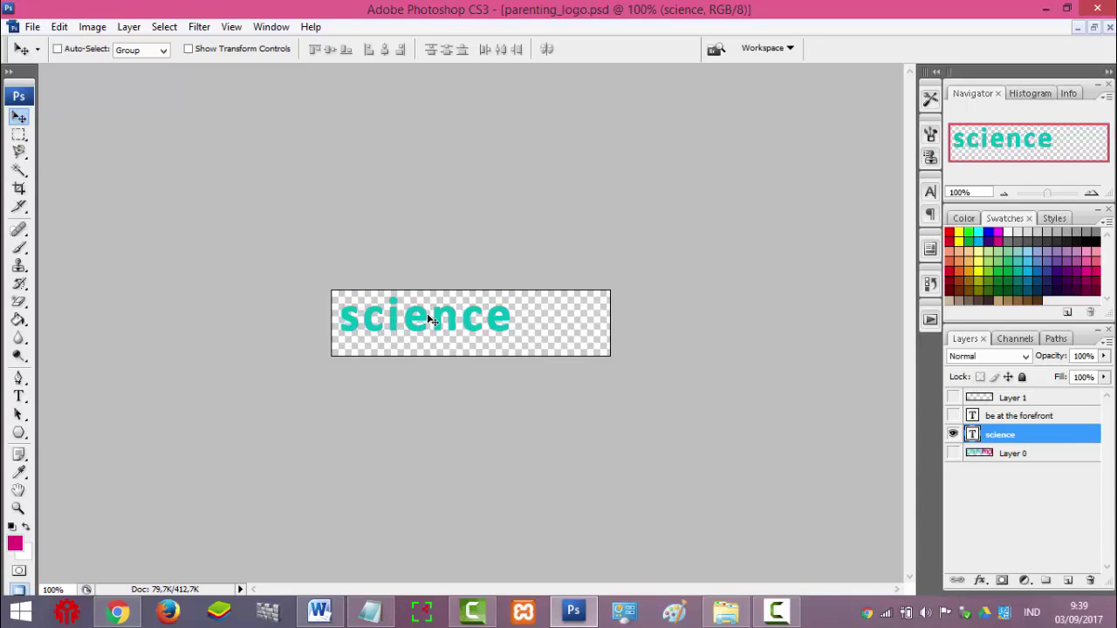
key("Right")
key("Right")
key("Right")
key("Right")
key("Right")
key("Right")
key("Right")
key("Right")
key("Right")
key("Right")
key("Right")
key("Right")
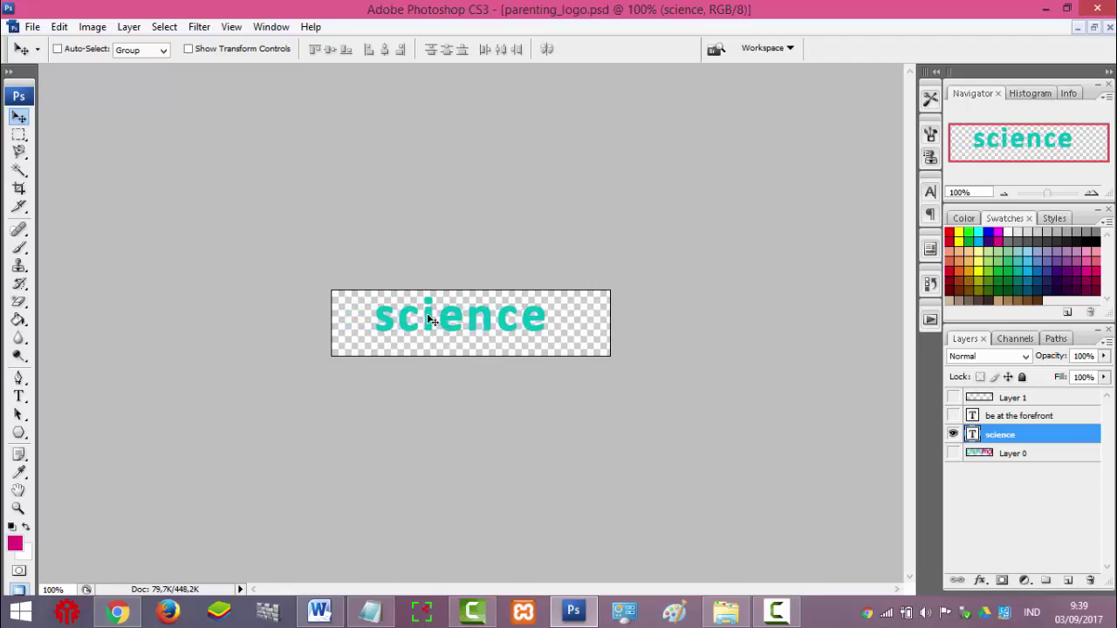
key("Right")
key("Right")
key("Right")
key("Left")
key("Left")
key("Left")
key("Left")
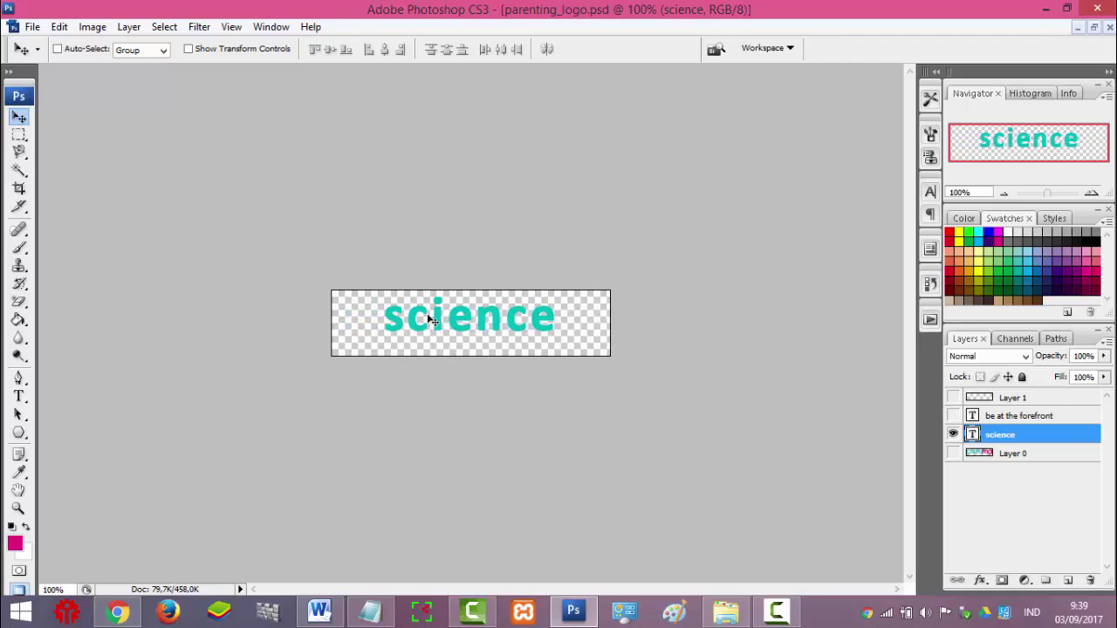
key("Left")
key("Left")
key("Left")
key("Left")
key("Left")
key("Left")
key("Right")
key("Right")
key("Right")
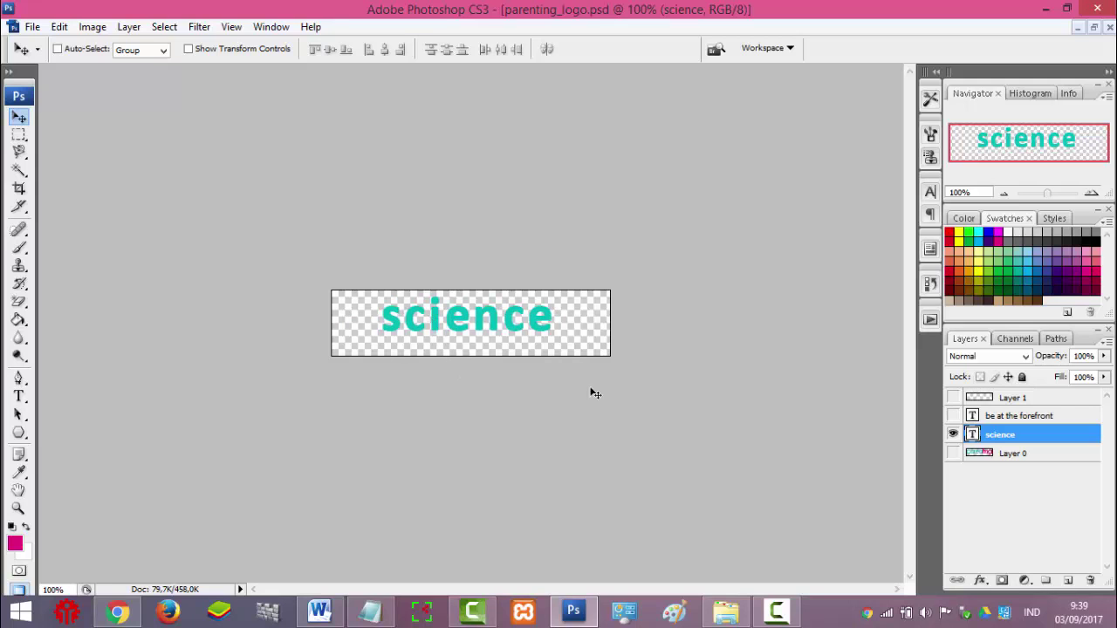
left_click(953, 415)
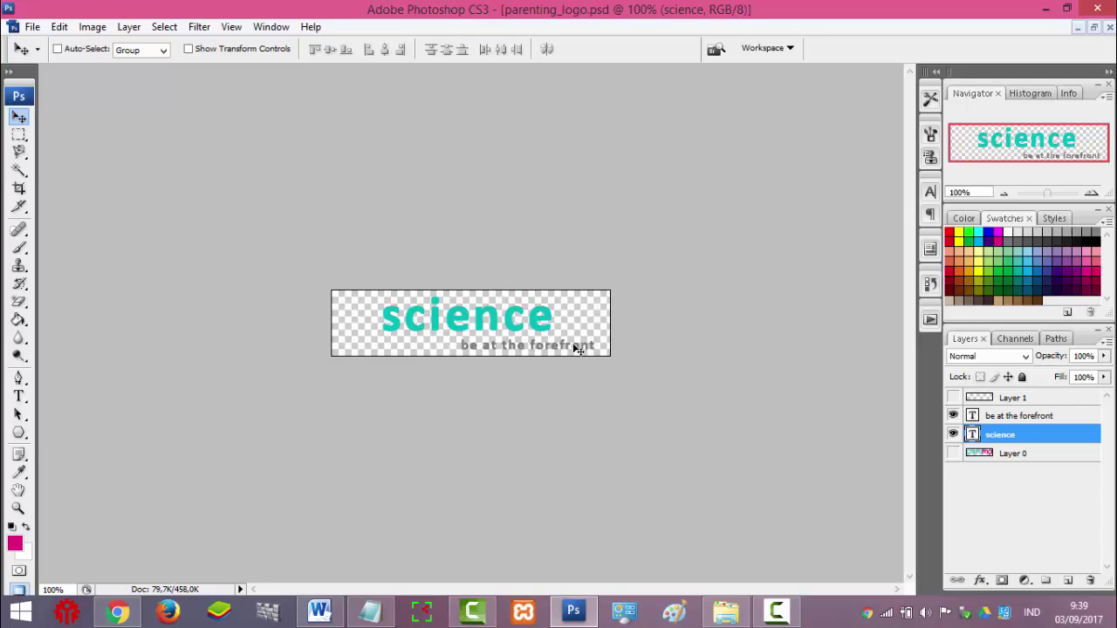
key("Right")
key("Right")
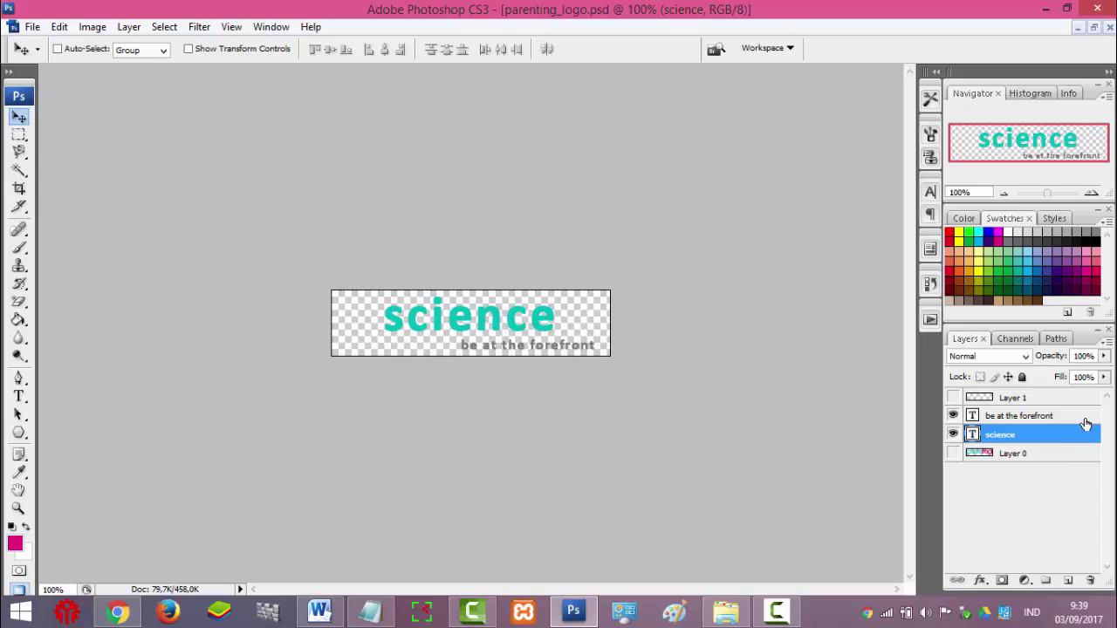
Step: Nudge the 'be at the forefront' tagline left to centre it beneath science
left_click(1083, 418)
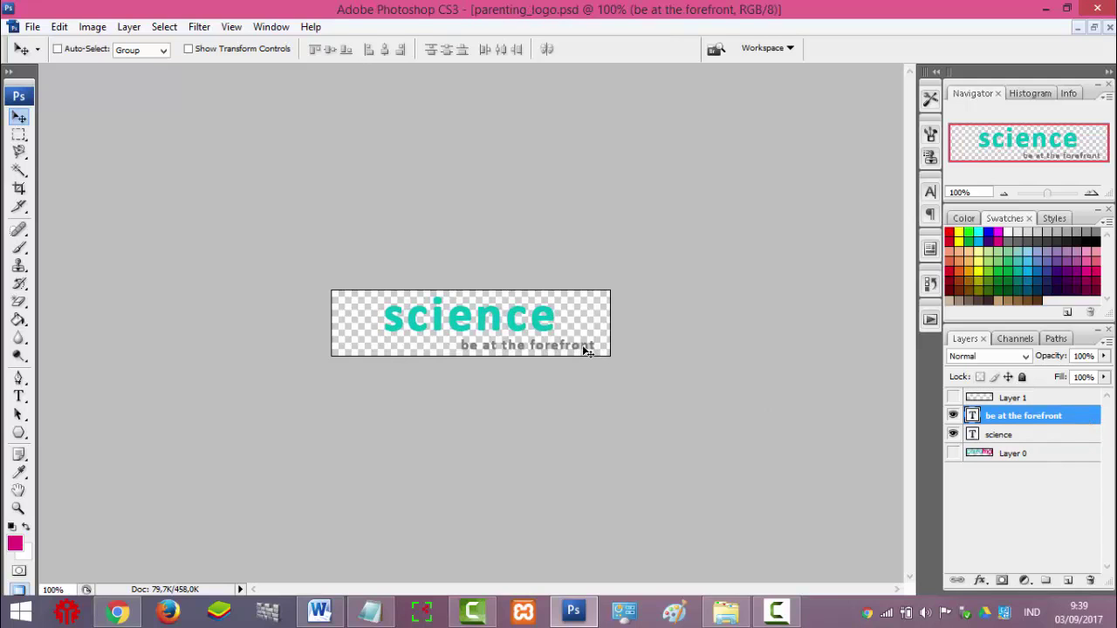
key("Left")
key("Left")
key("Left")
key("Left")
key("Left")
key("Left")
key("Left")
key("Left")
key("Left")
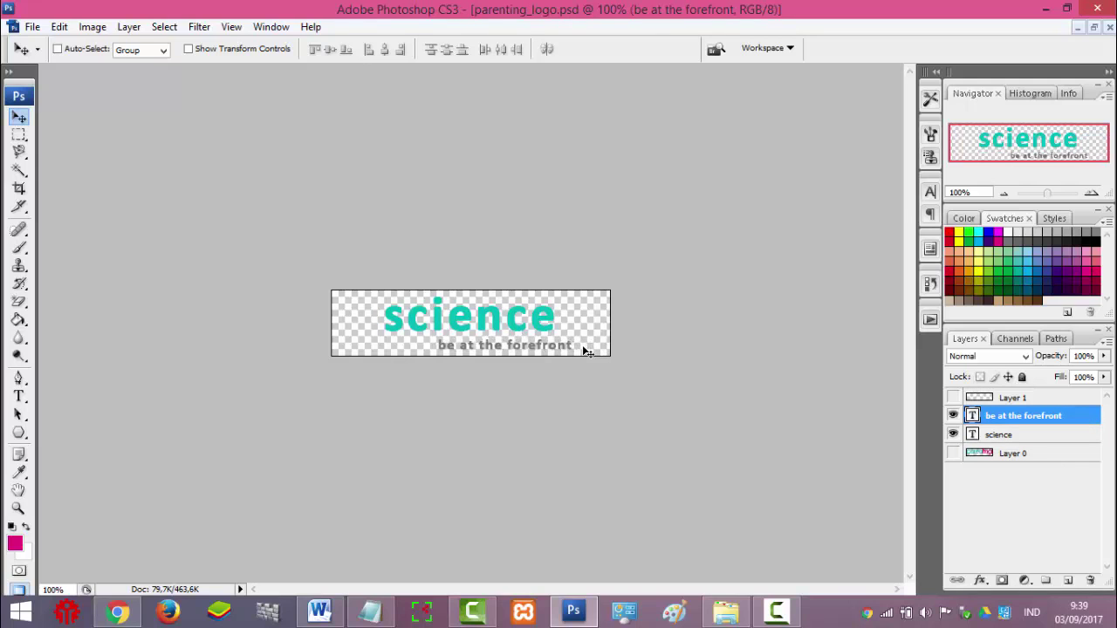
key("Left")
key("Left")
key("Left")
key("Left")
key("Left")
key("Left")
key("Left")
key("Left")
key("Left")
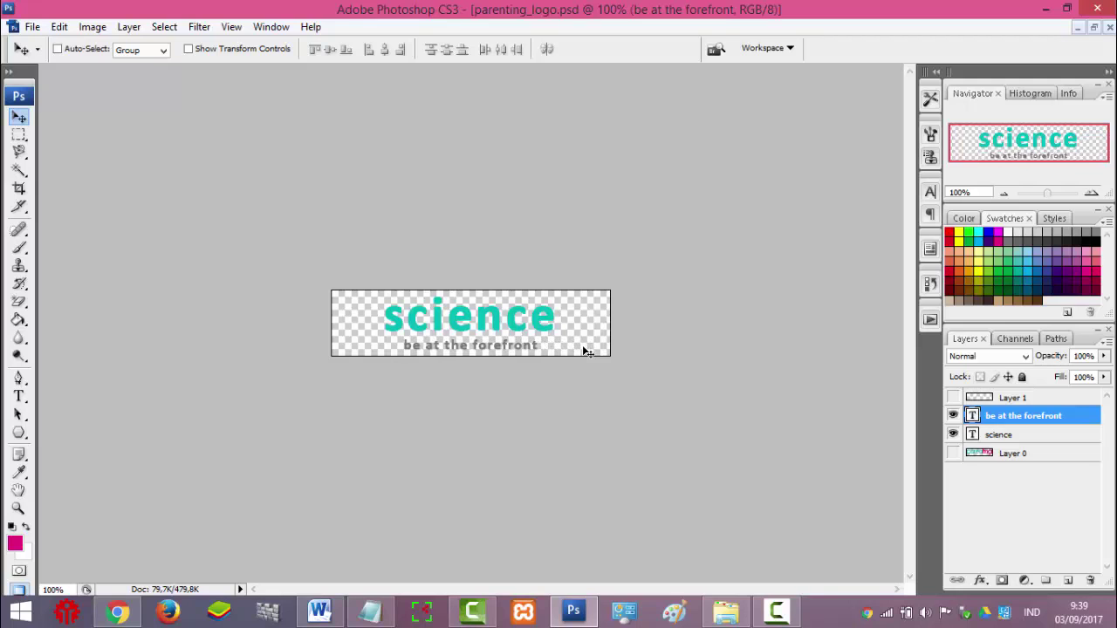
key("Right")
key("Right")
key("Left")
key("Left")
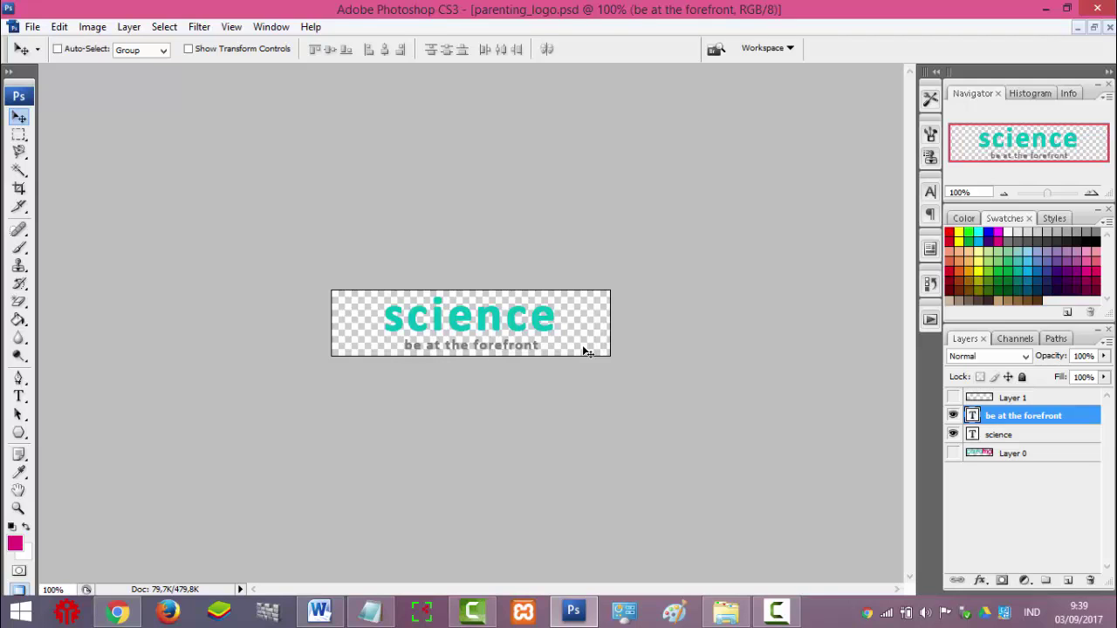
key("Left")
key("Left")
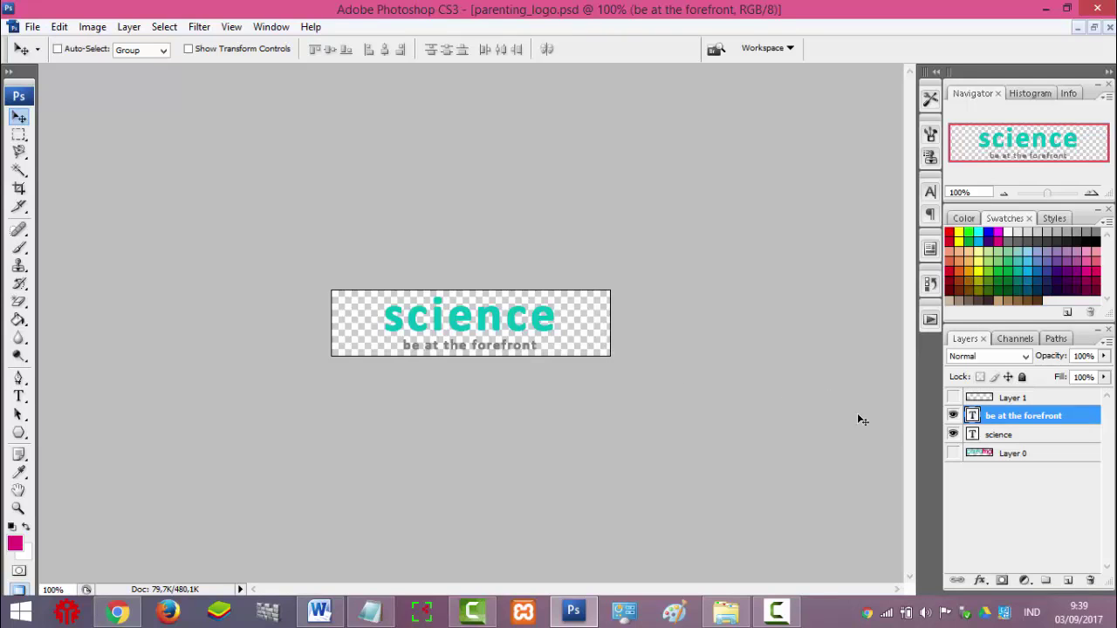
Step: Select the whole science word with the Type tool for resizing
left_click(1037, 436)
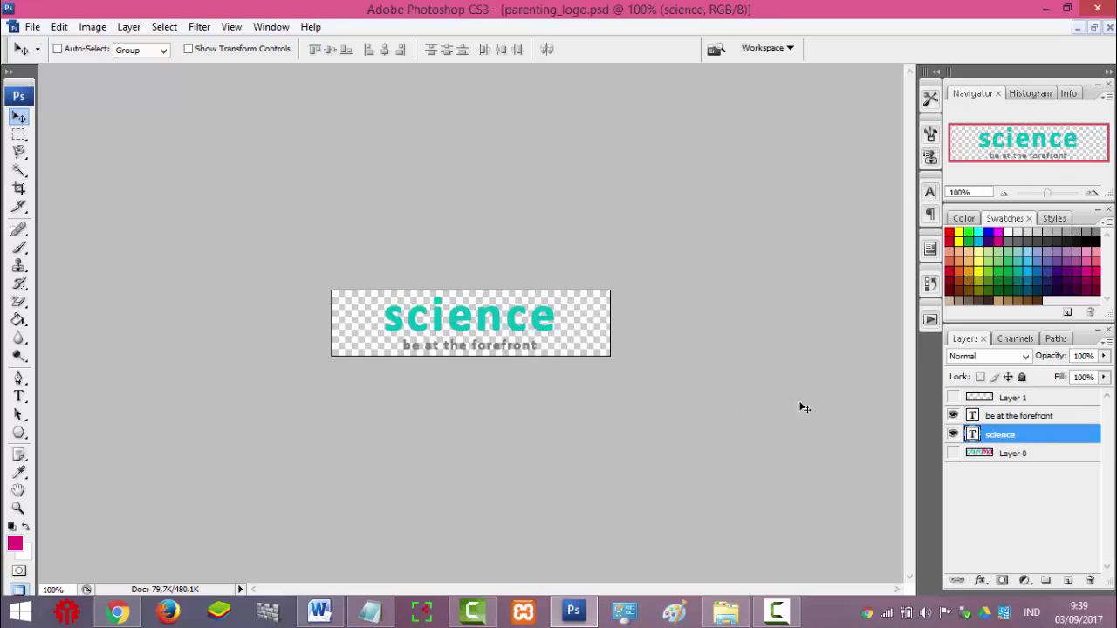
left_click(18, 396)
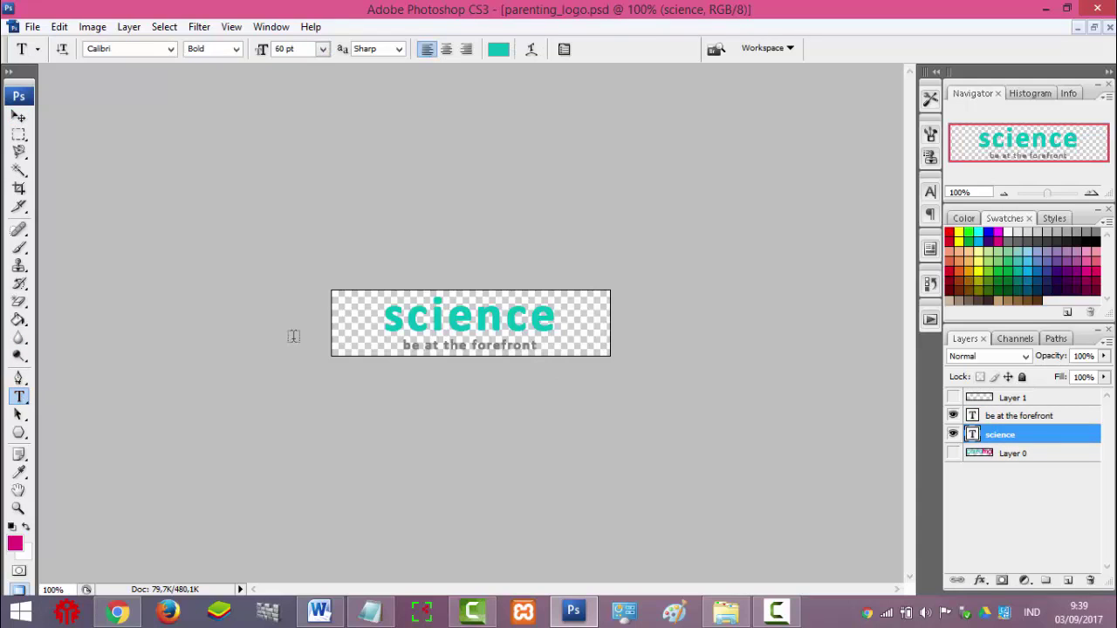
double_click(462, 325)
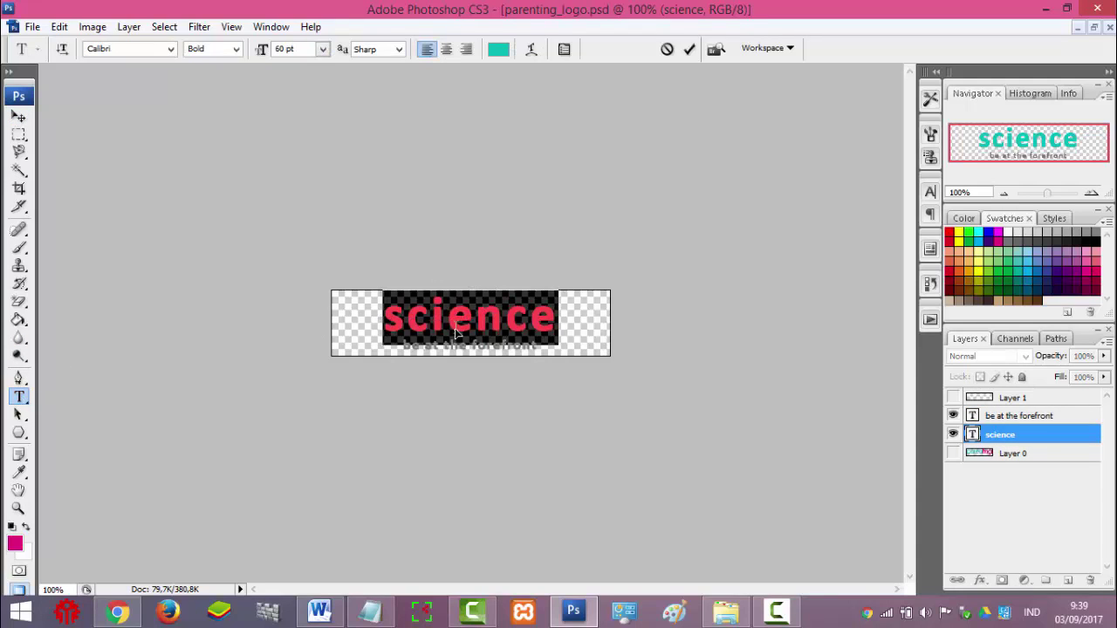
Step: Resize science to 72 pt and nudge it left to recentre above the tagline
left_click(323, 49)
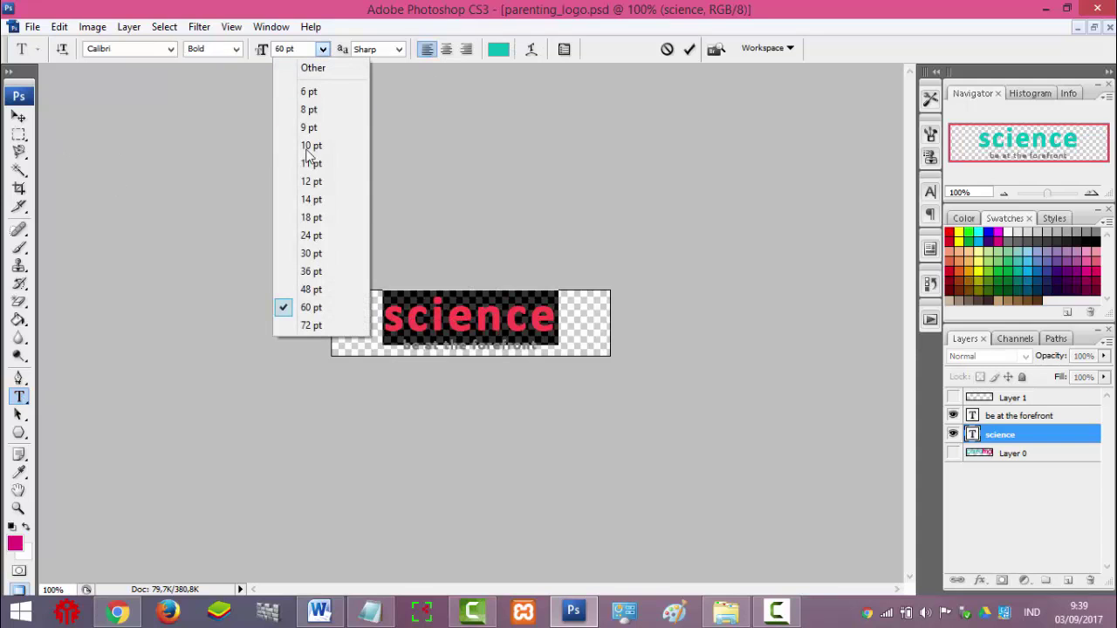
left_click(314, 326)
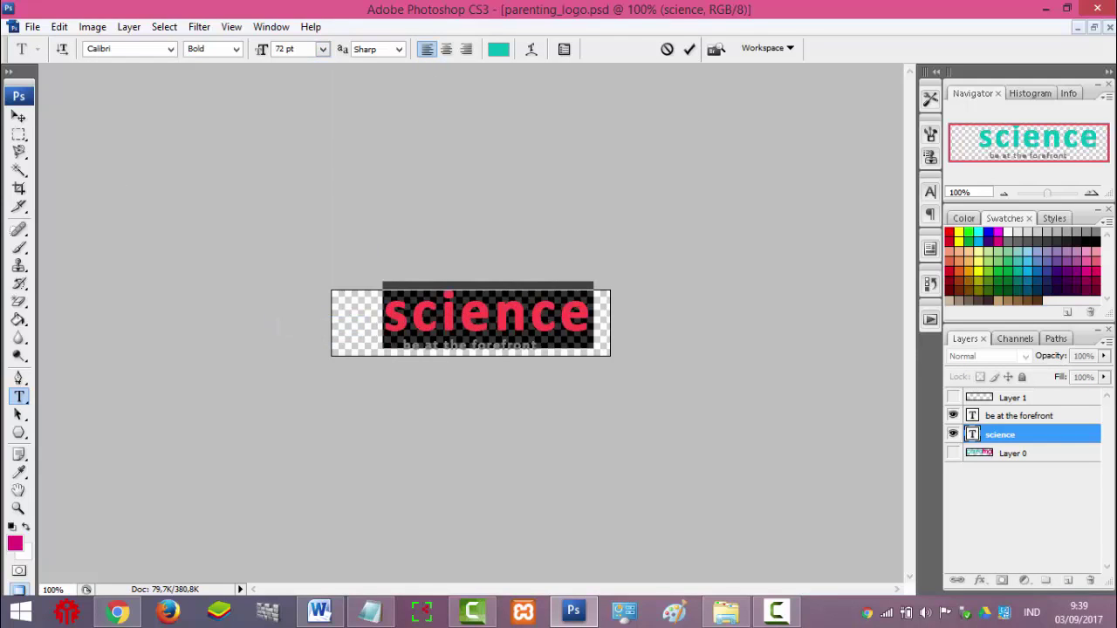
left_click(18, 116)
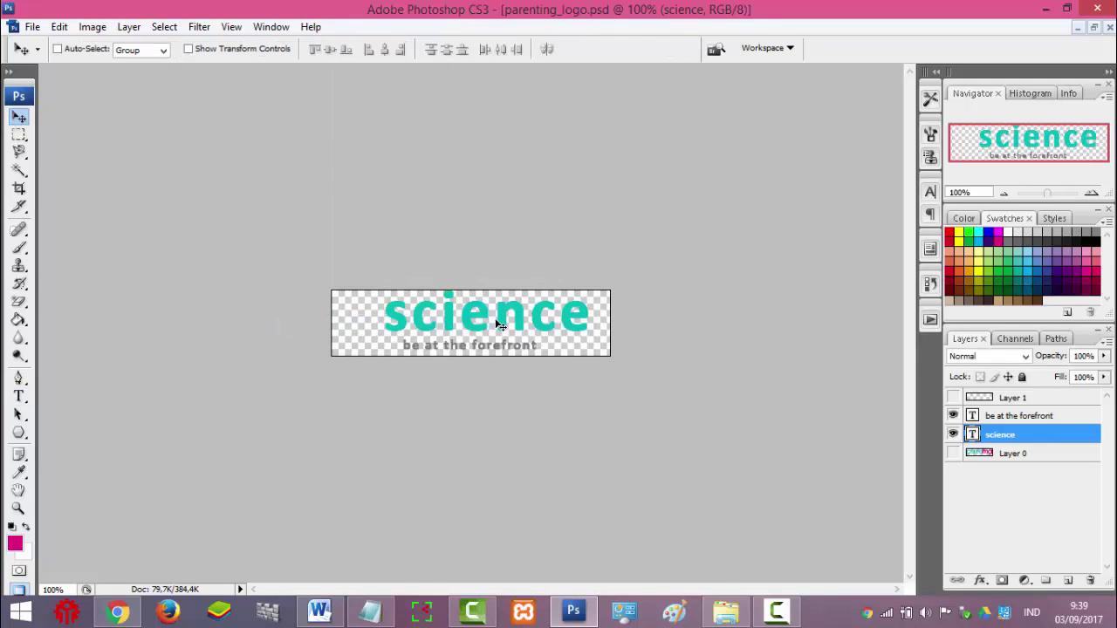
key("Left")
key("Left")
key("Left")
key("Left")
key("Left")
key("Left")
key("Left")
key("Left")
key("Left")
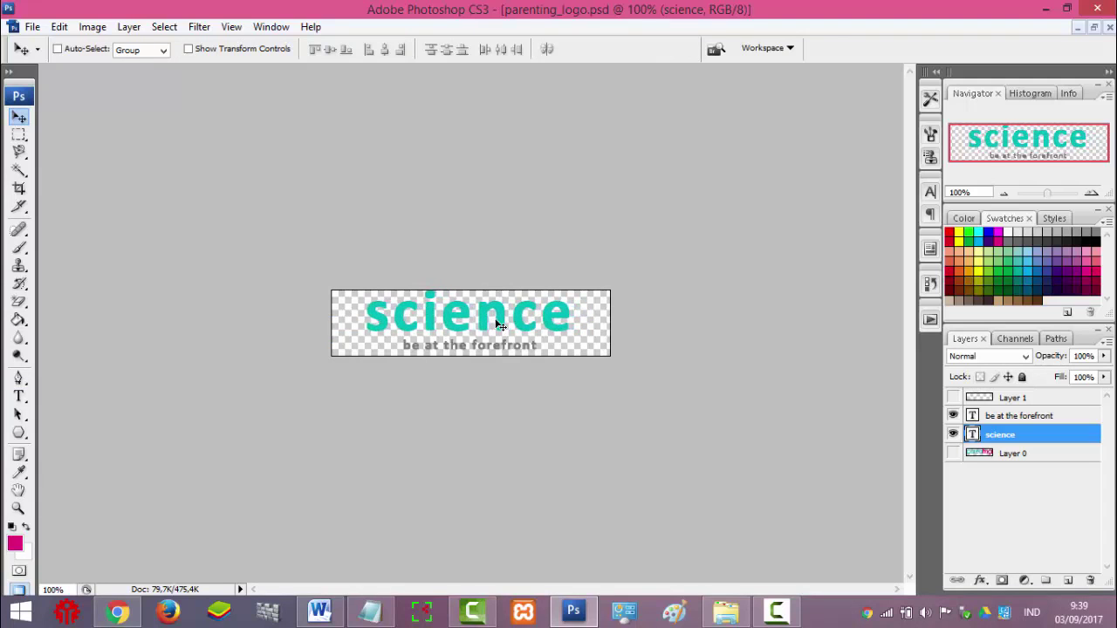
key("Left")
key("Left")
key("Left")
key("Left")
key("Left")
key("Left")
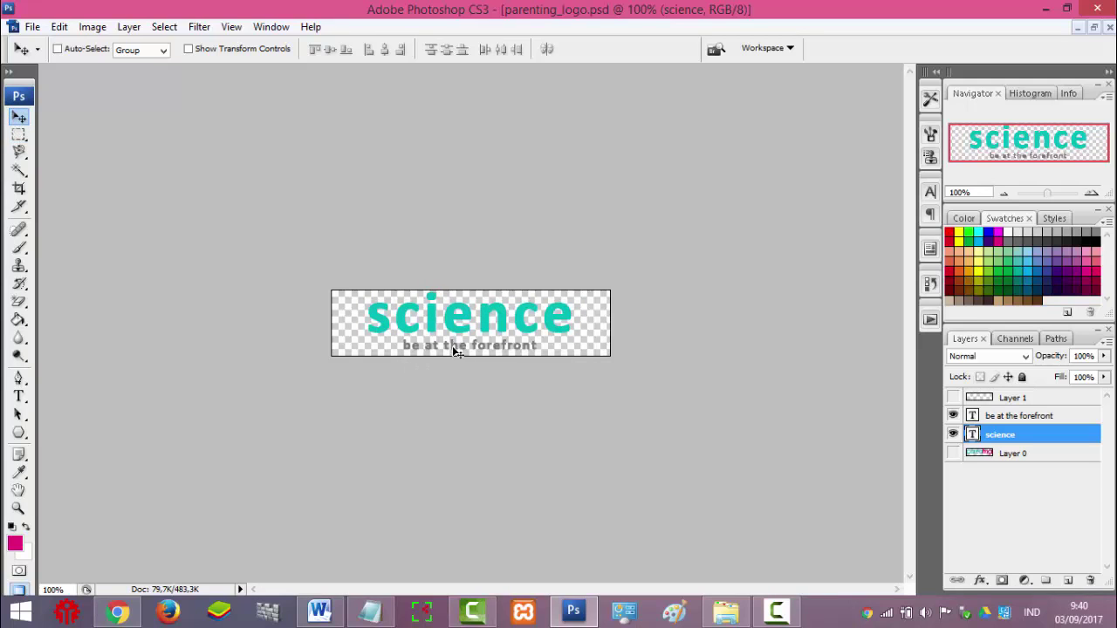
Step: Nudge the tagline layer right to line up with the end of science
left_click(1010, 419)
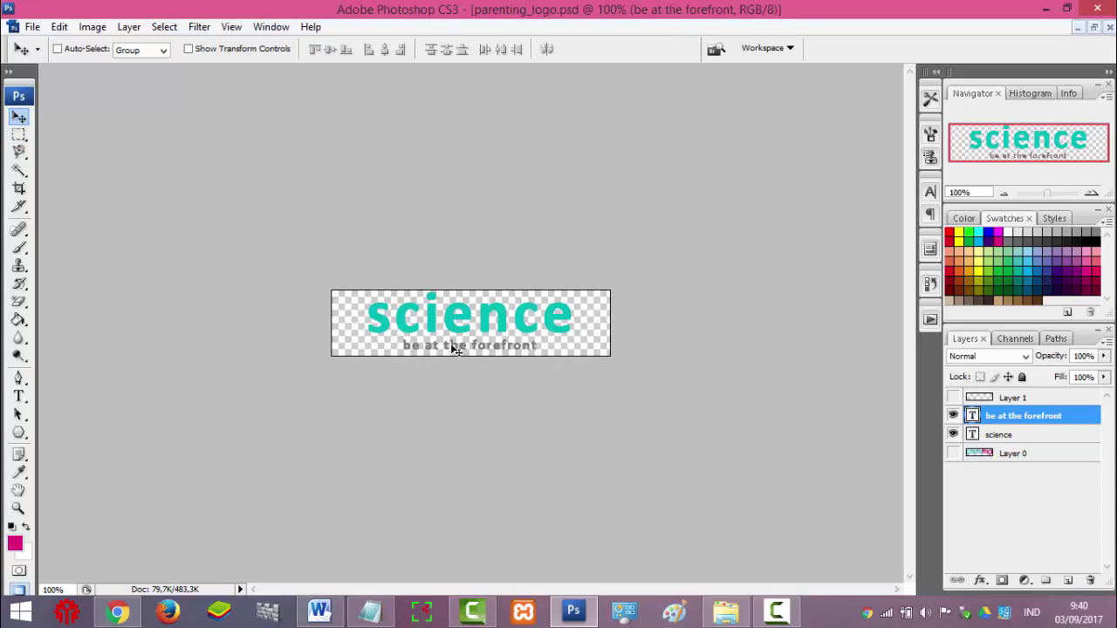
key("Right")
key("Right")
key("Right")
key("Right")
key("Right")
key("Right")
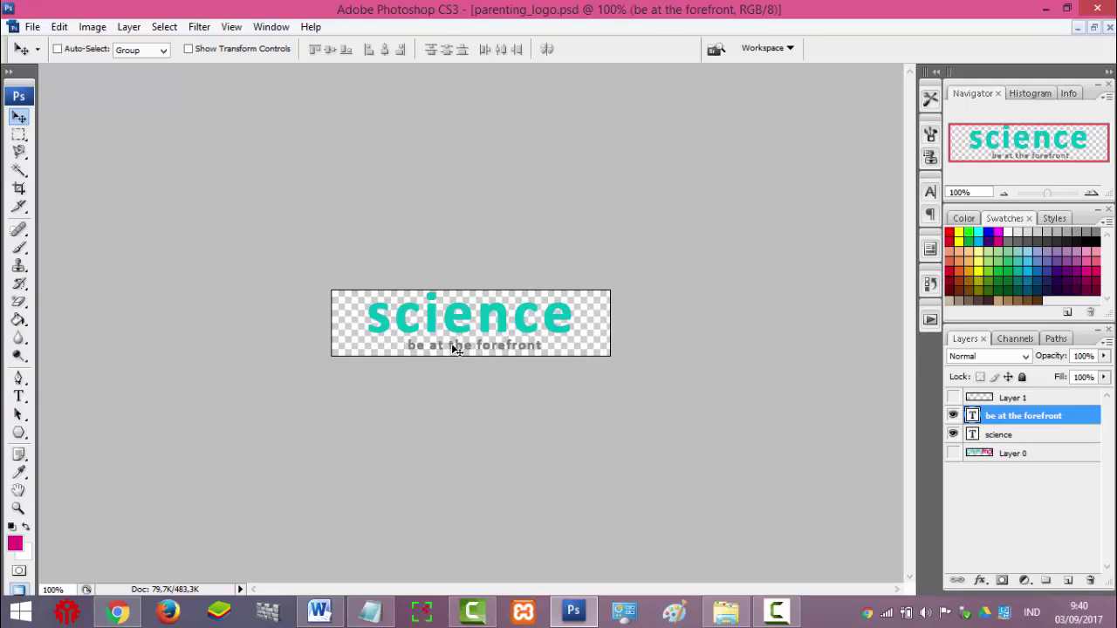
key("Right")
key("Right")
key("Right")
key("Right")
key("Right")
key("Right")
key("Right")
key("Right")
key("Right")
key("Right")
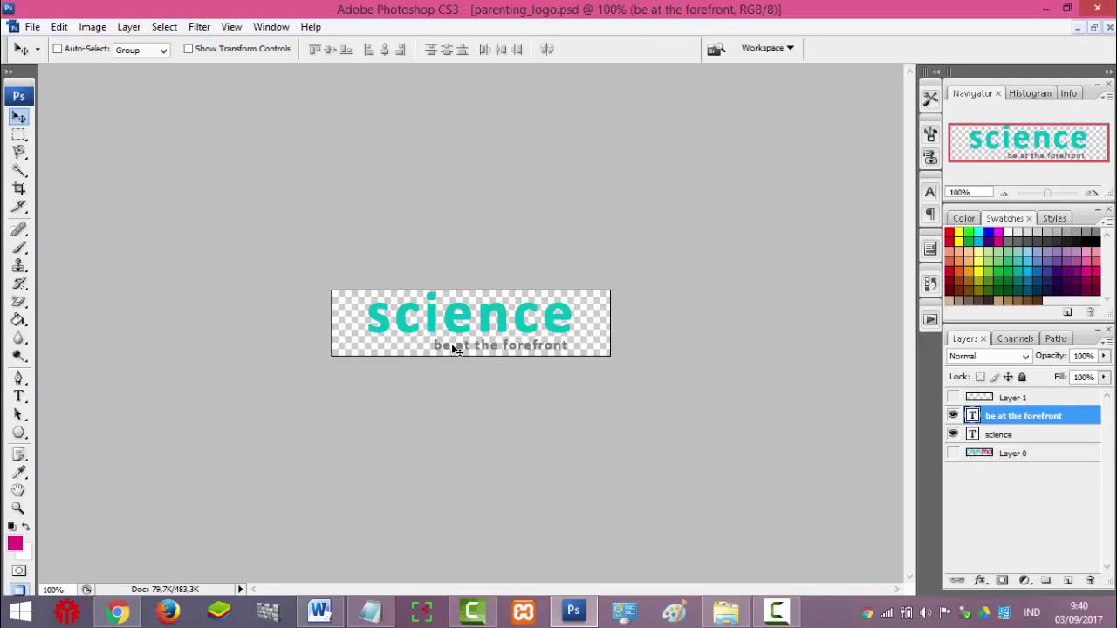
key("Right")
key("Right")
key("Right")
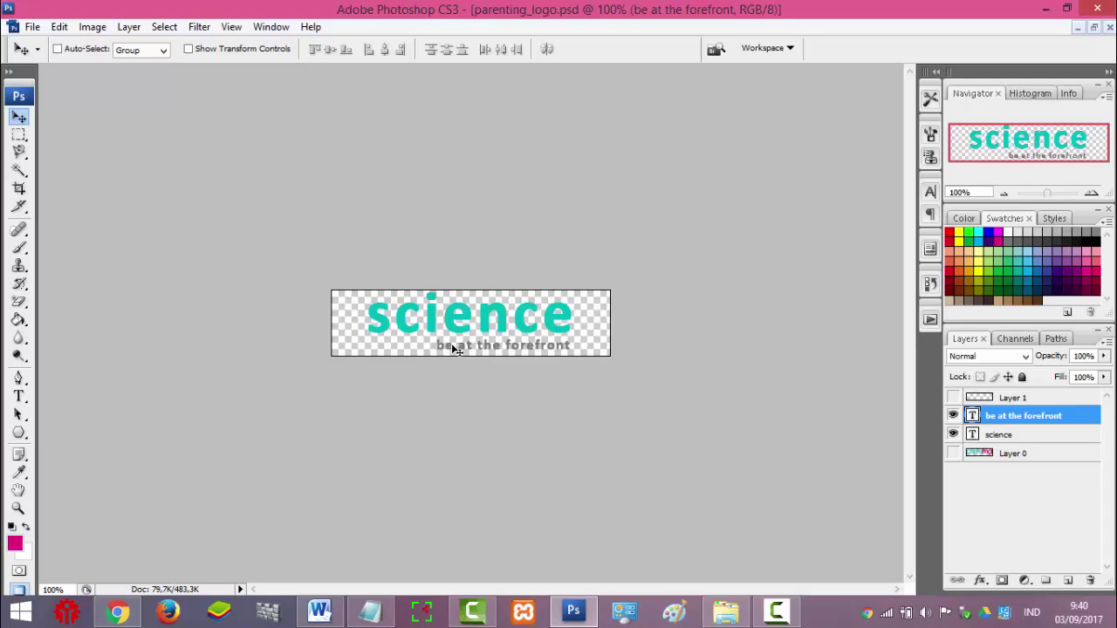
key("Right")
key("Right")
key("Right")
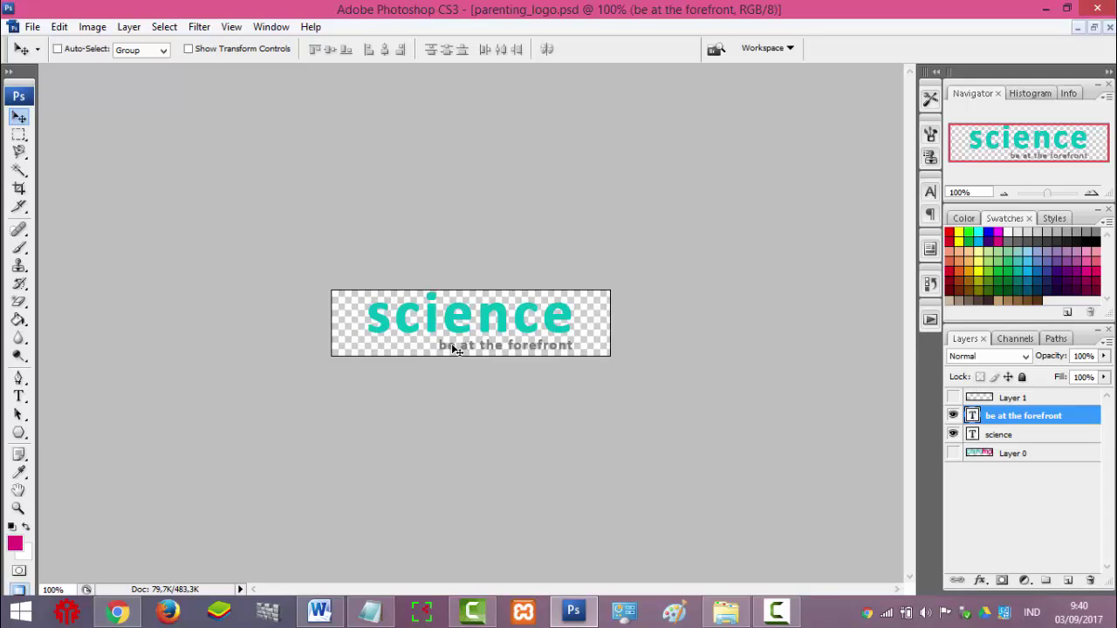
Step: Select all of the tagline text, then bring Chrome to the front
left_click(18, 396)
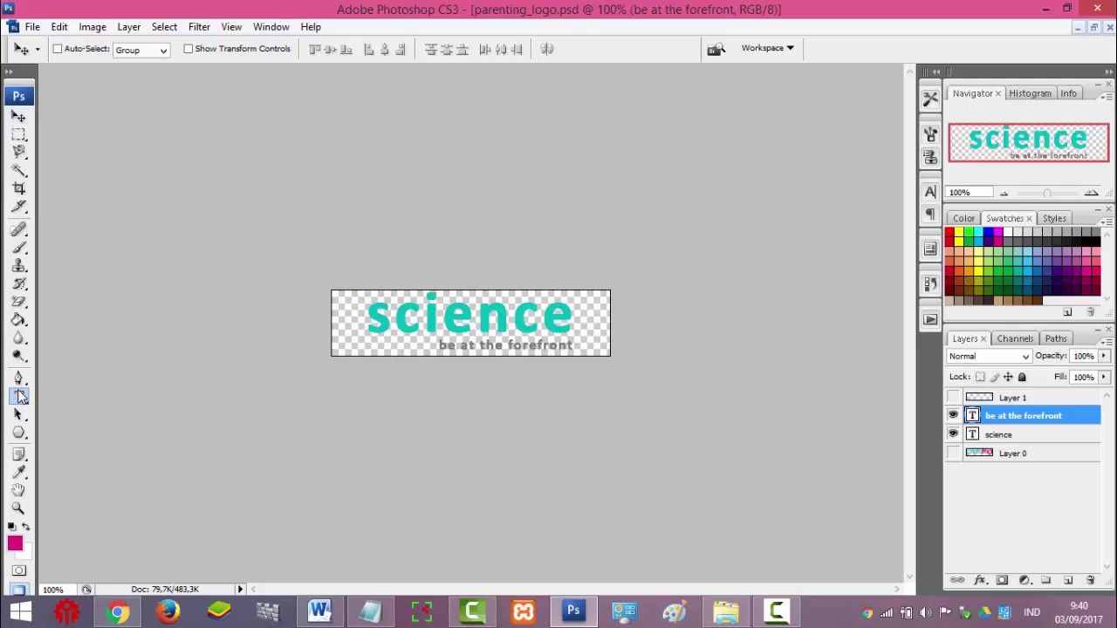
left_click(491, 348)
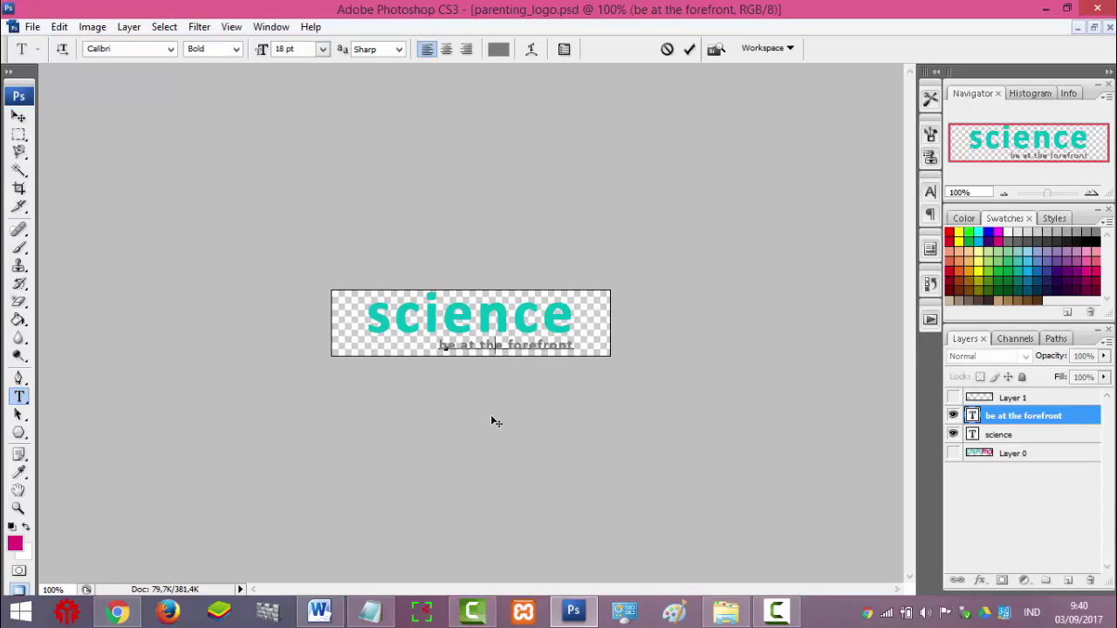
key("ctrl+a")
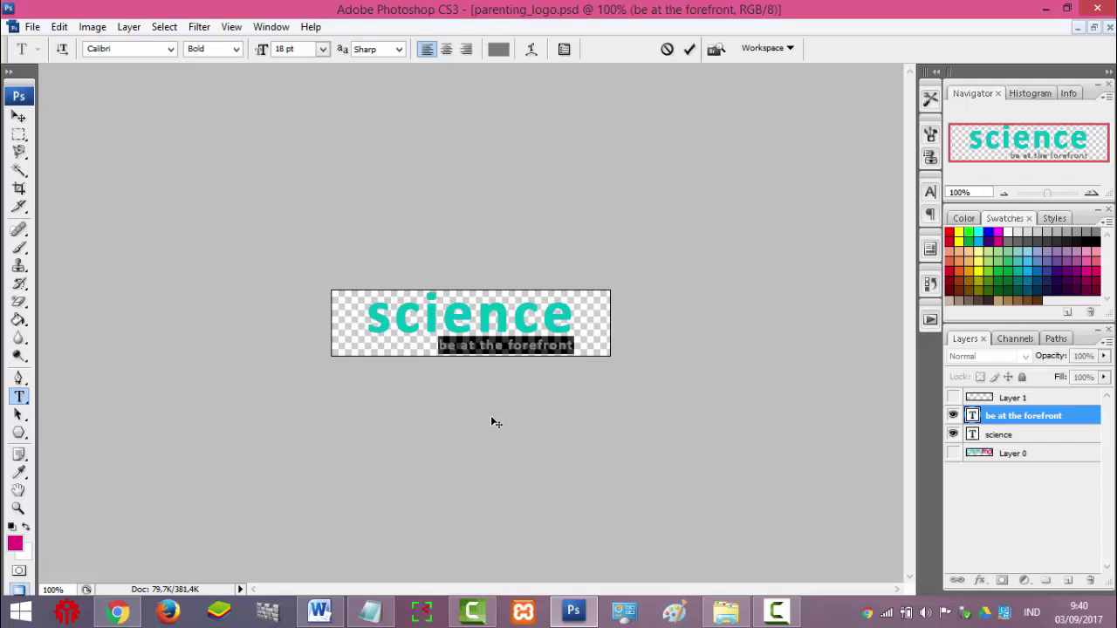
left_click(117, 611)
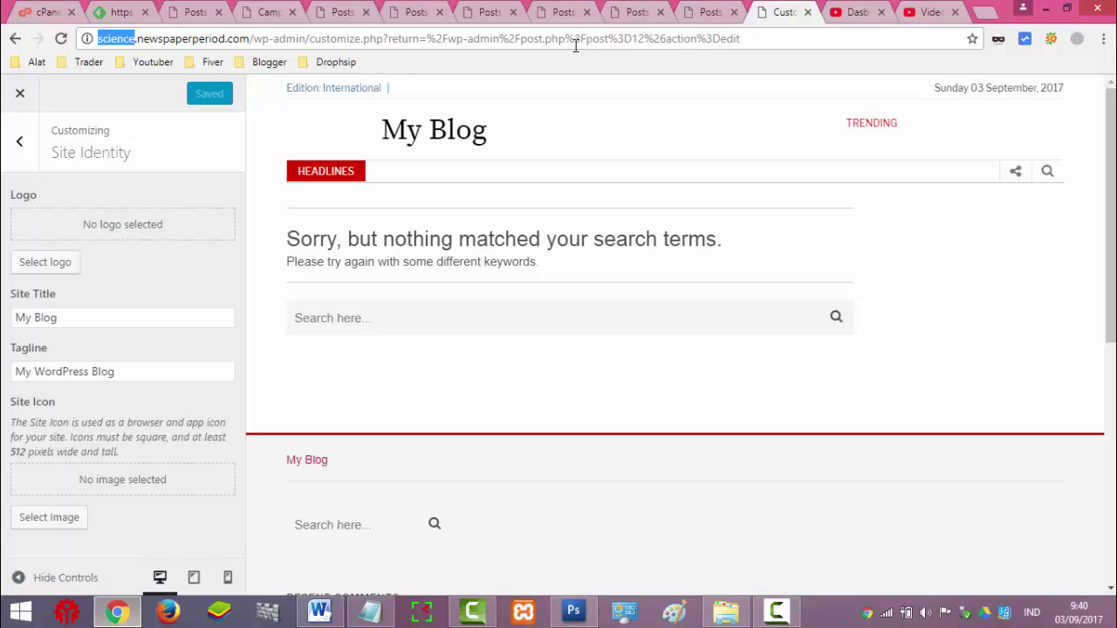
Step: In a new Google Translate tab, translate 'tanpa pengetahuan dunia tidak berkembang' from Indonesian
left_click(984, 12)
left_click(36, 62)
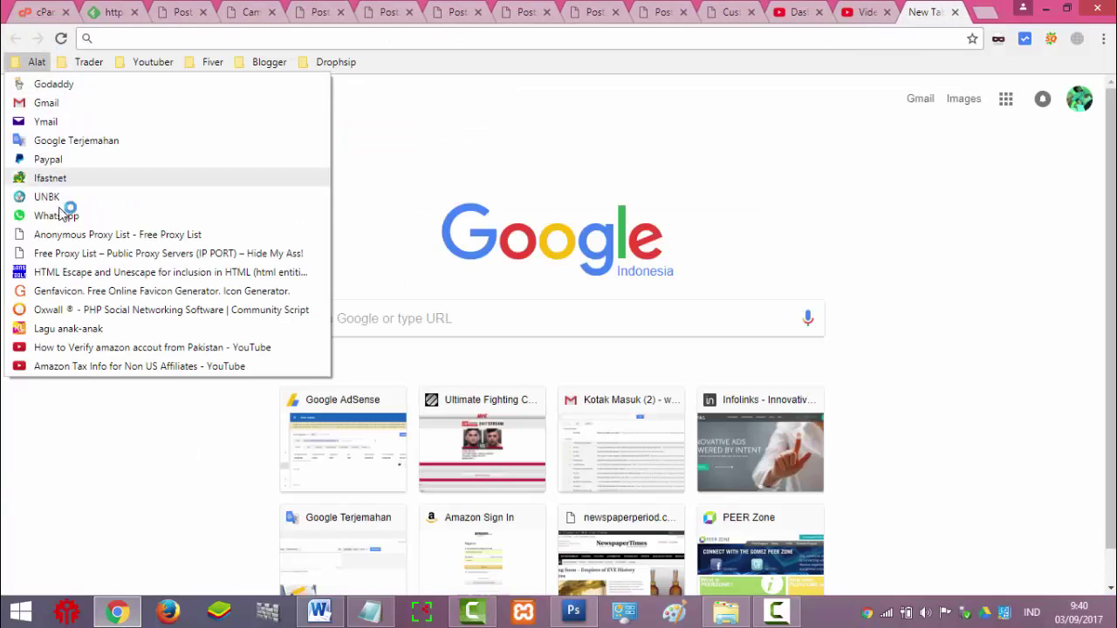
left_click(75, 145)
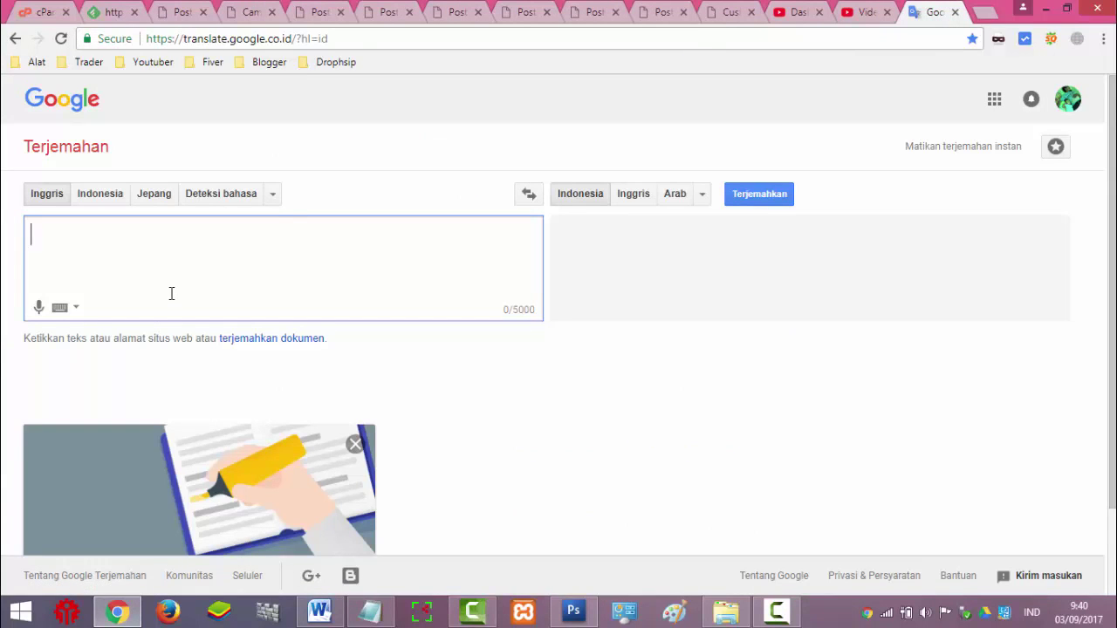
type("tana")
key("BackSpace")
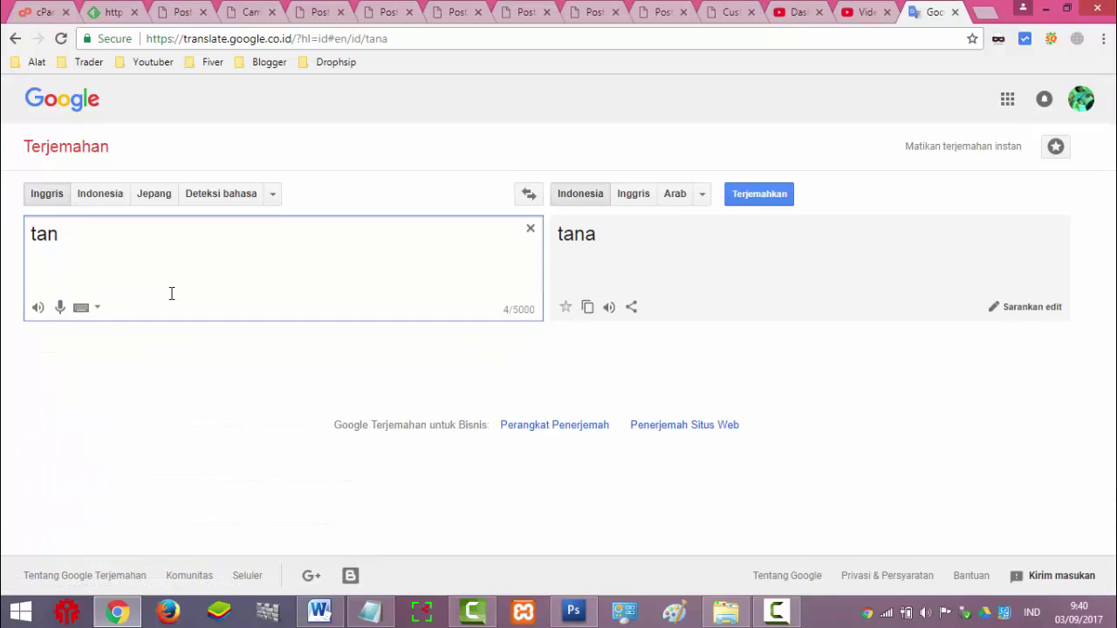
type("pa pengetah")
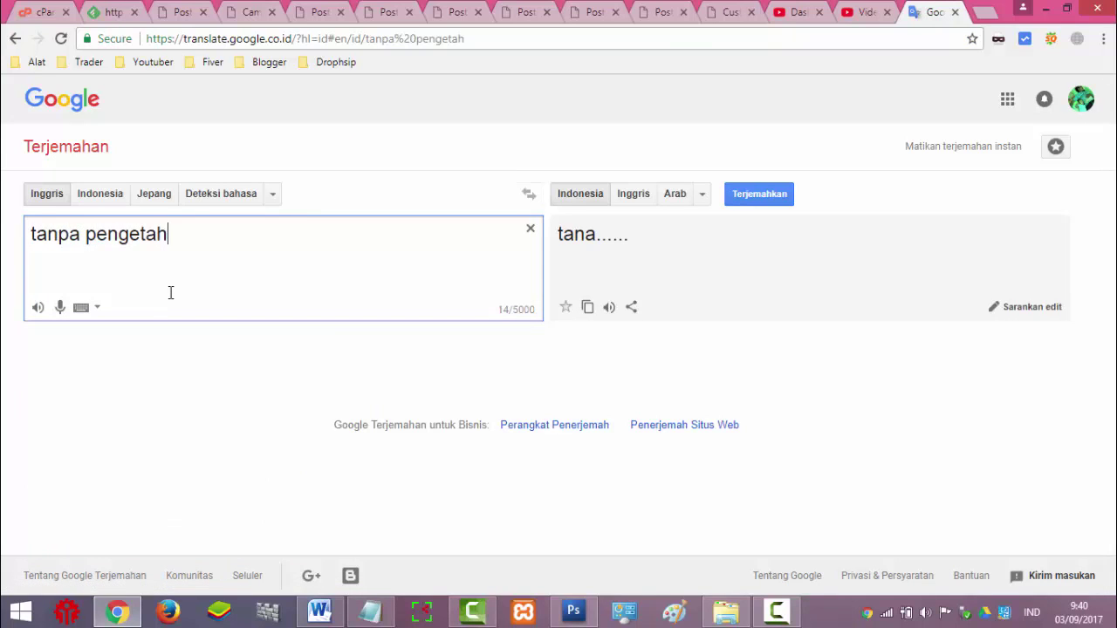
type("uan dunia")
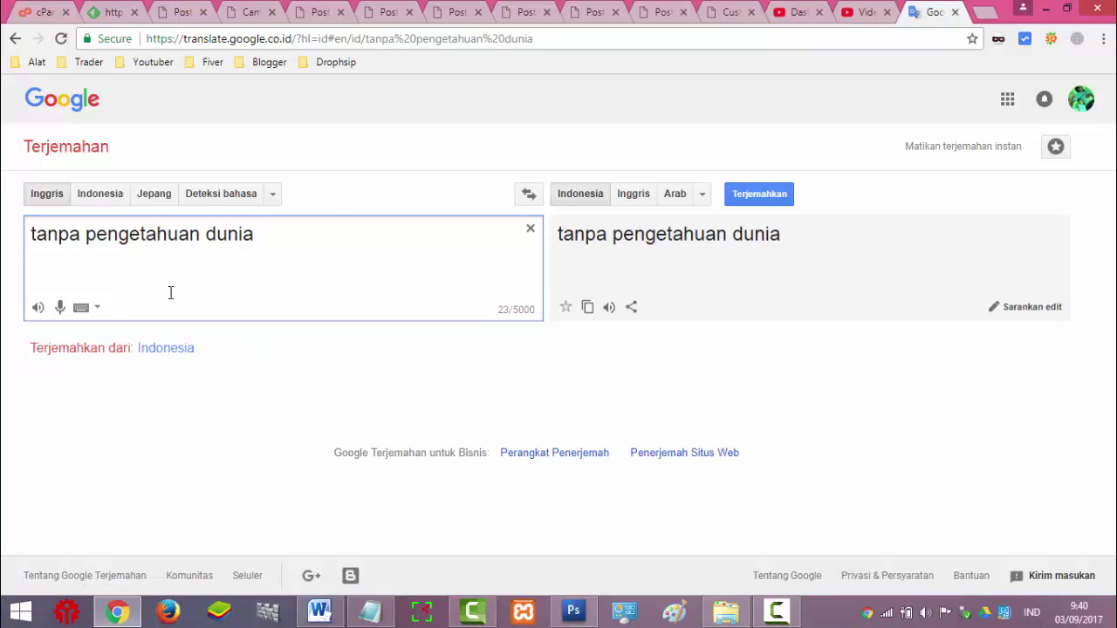
type(" tidak")
type(" berkembang")
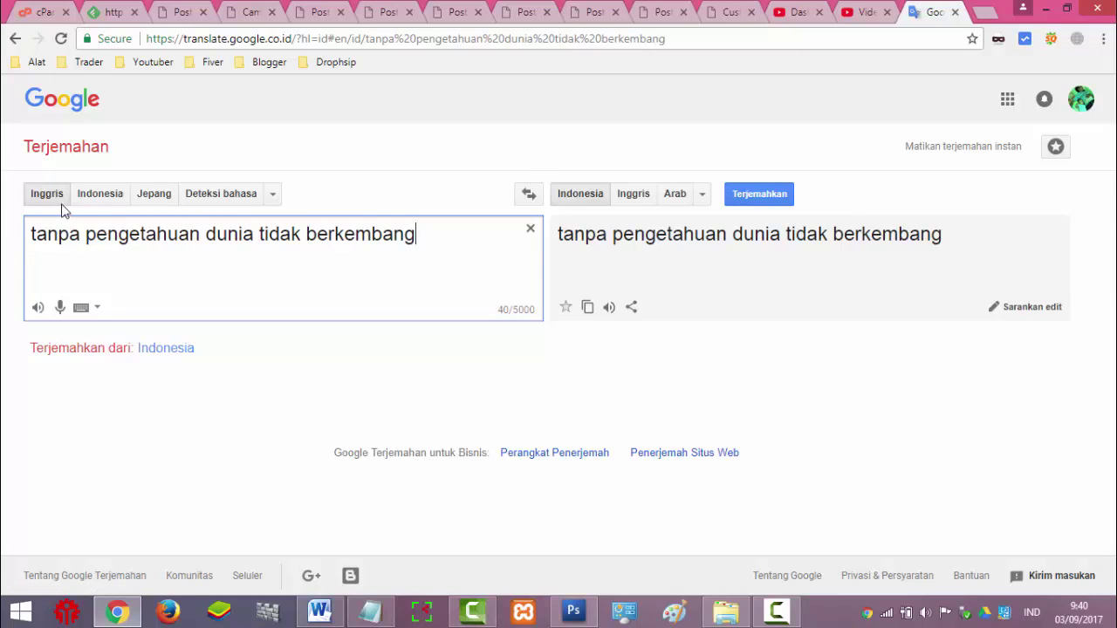
left_click(93, 198)
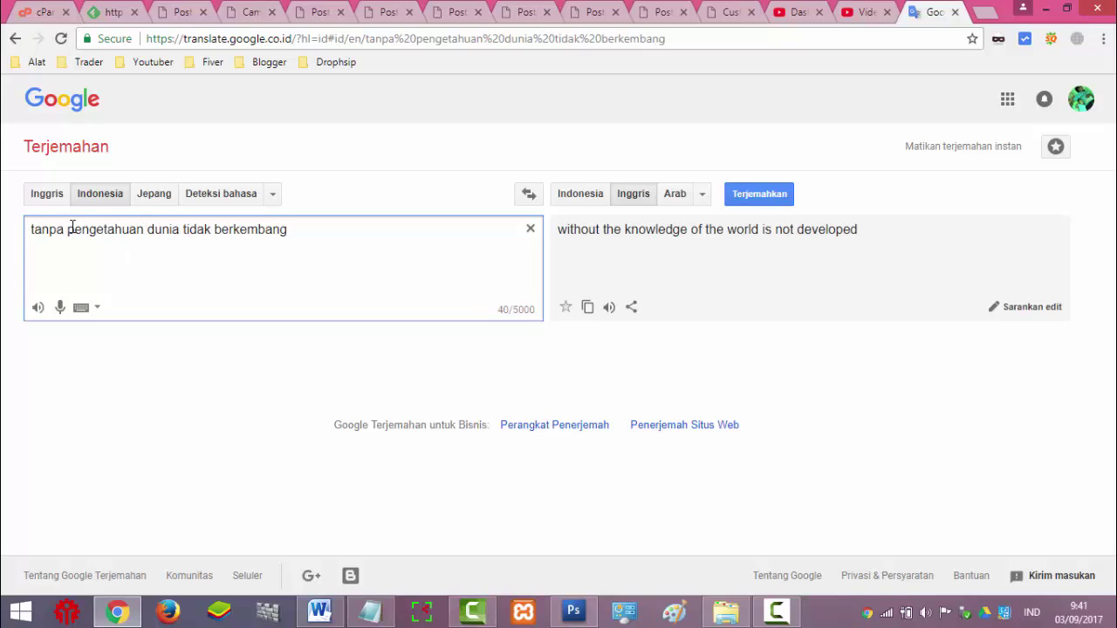
Step: Change the phrase to 'pengetahuan adalah jendela dunia' and copy its English translation
left_click_drag(69, 228, 10, 229)
key("BackSpace")
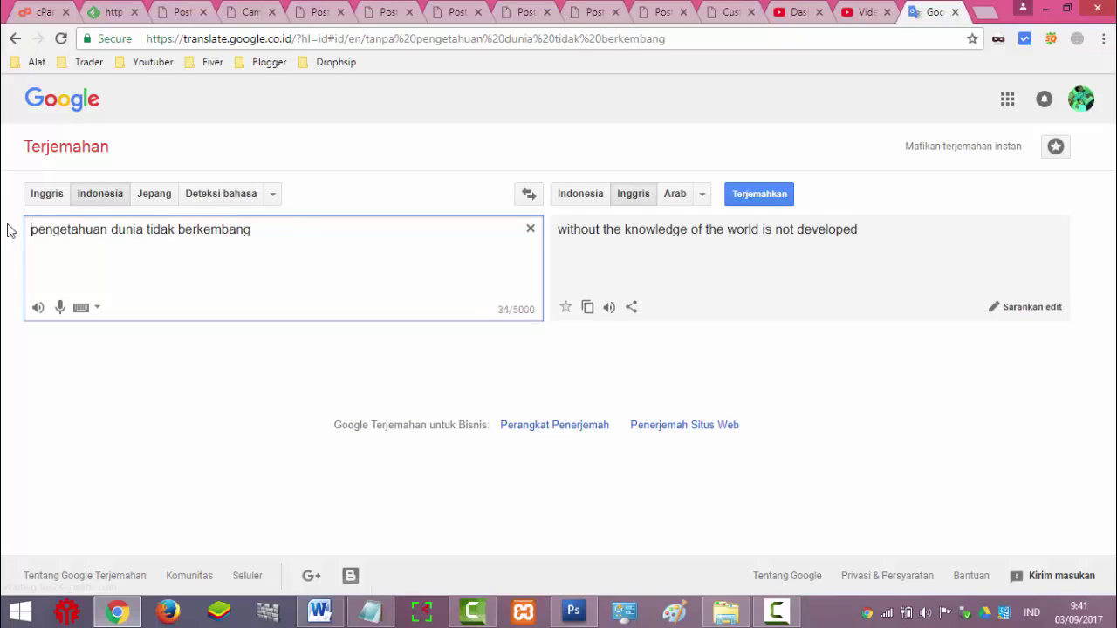
left_click(381, 244)
left_click_drag(382, 244, 154, 237)
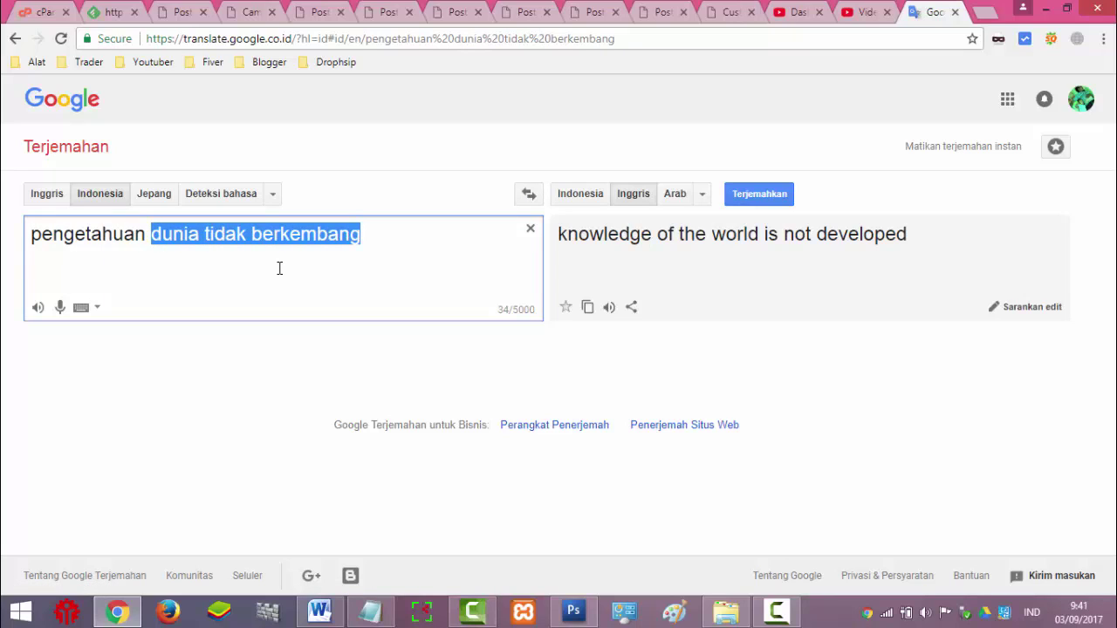
type("ada")
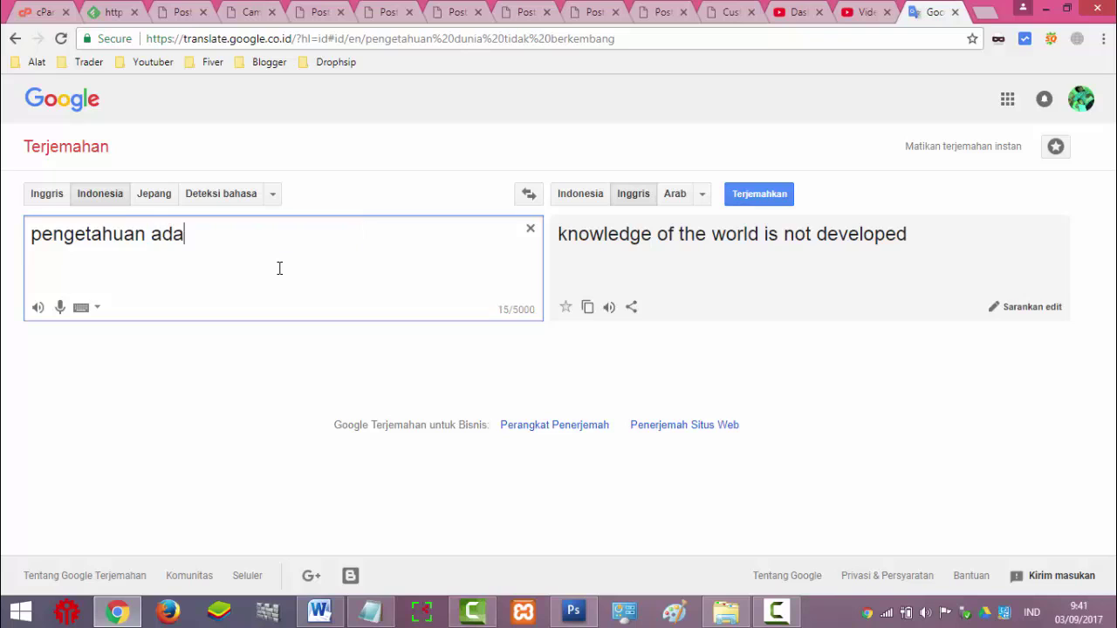
type("lah jen")
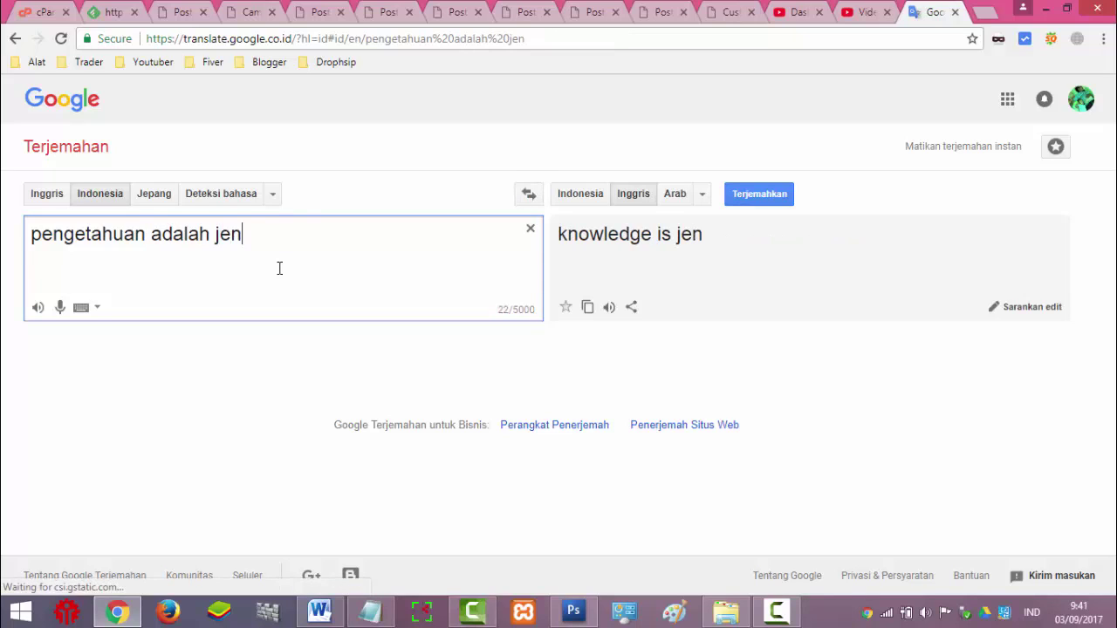
type("dela d")
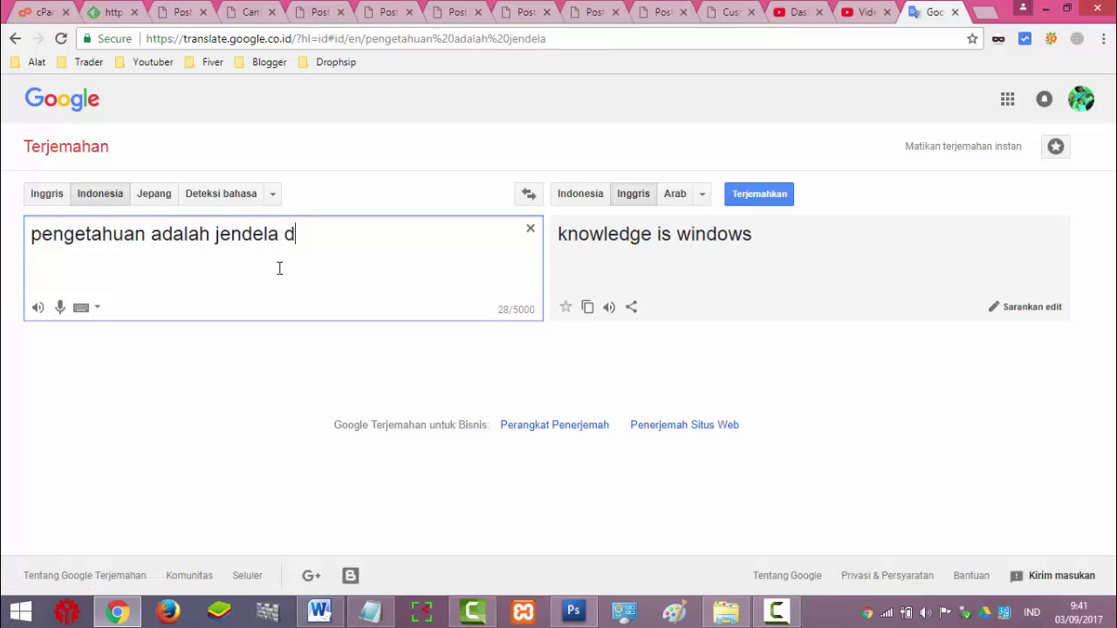
type("unia")
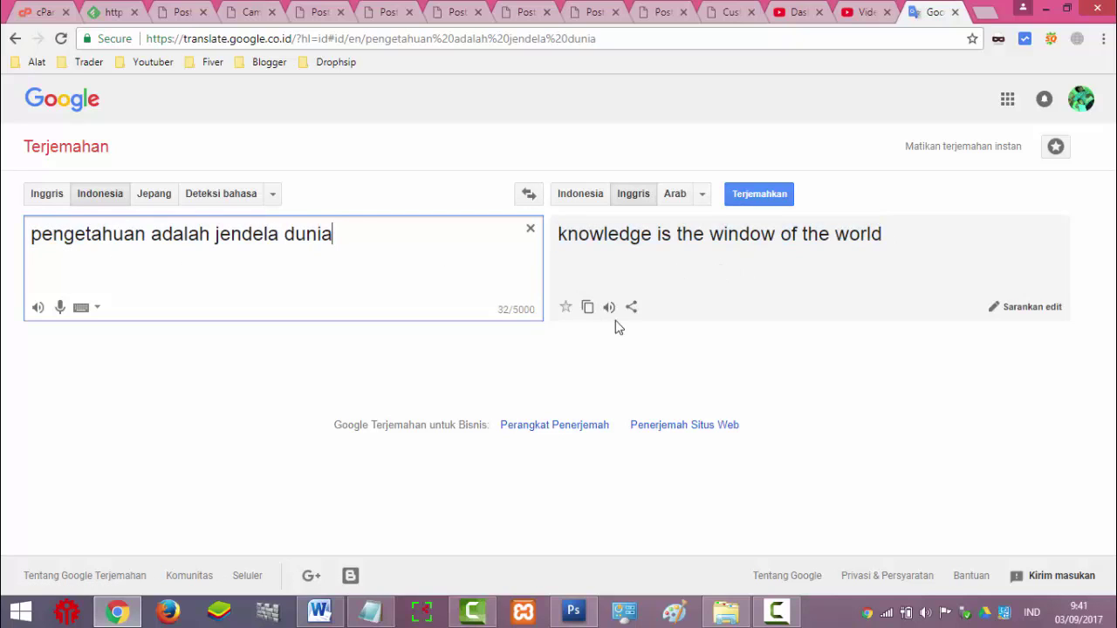
left_click(588, 307)
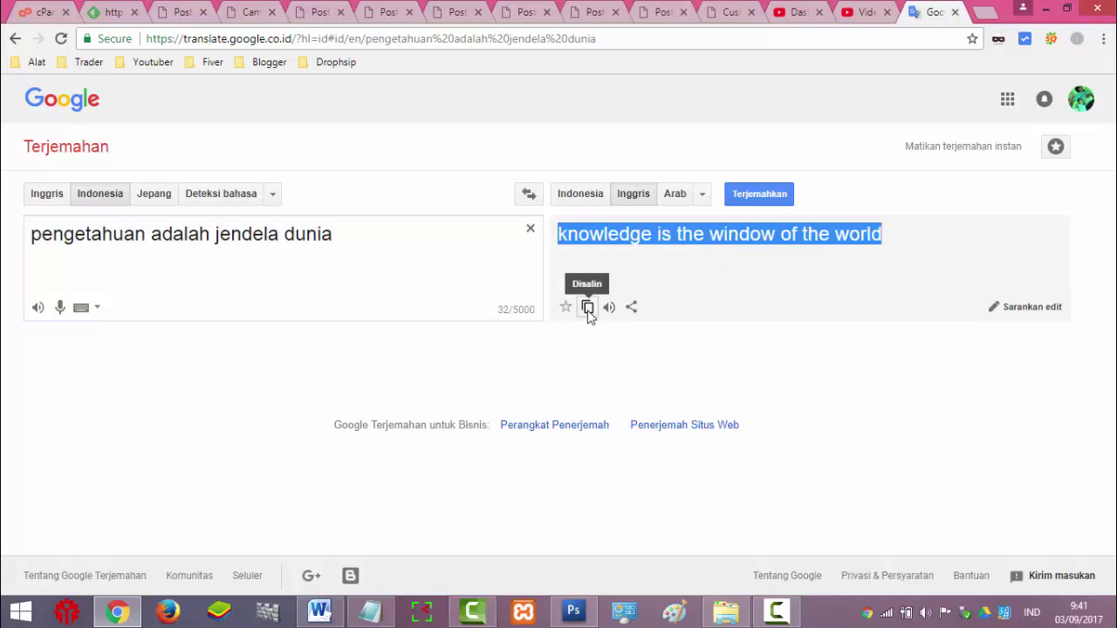
left_click(572, 611)
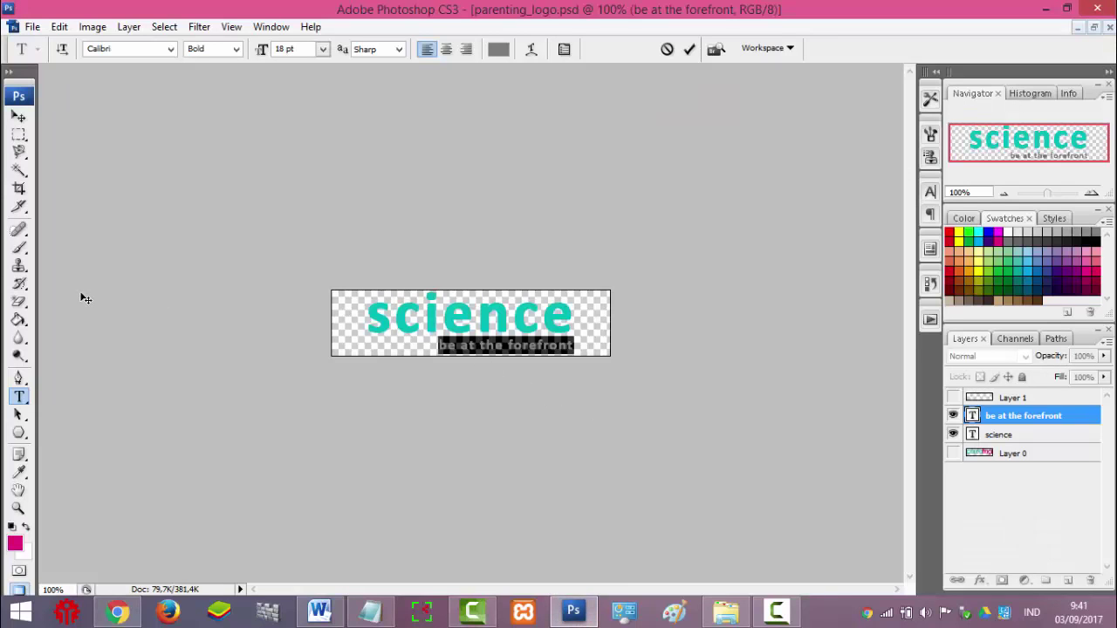
Step: Paste 'knowledge is the window of the world' over the tagline and nudge it to fit the canvas
left_click(515, 346)
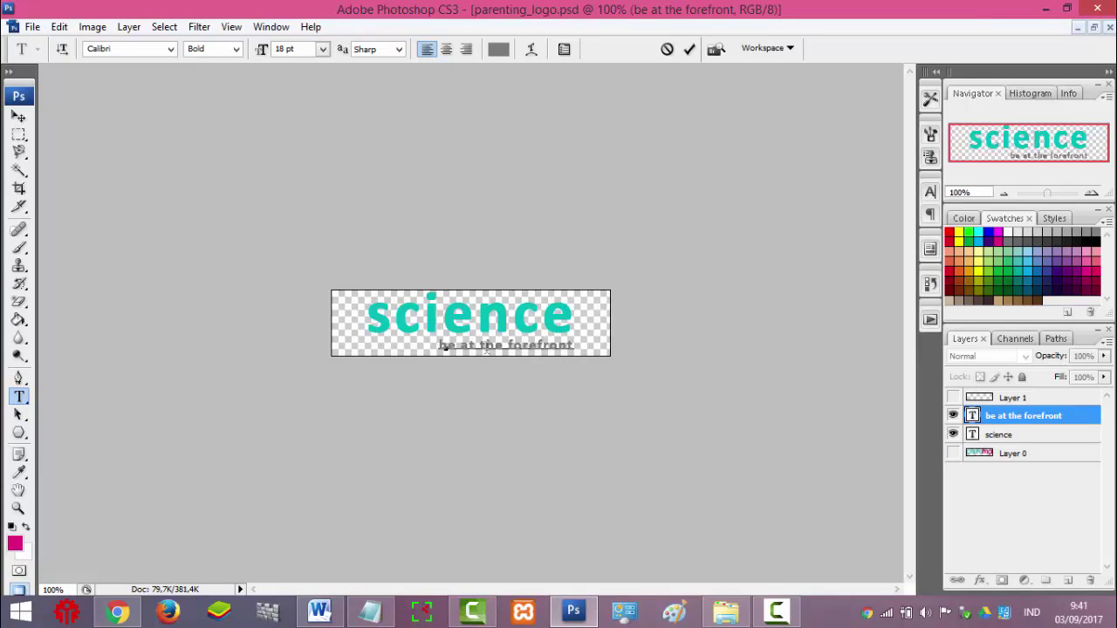
key("ctrl+a")
key("ctrl+v")
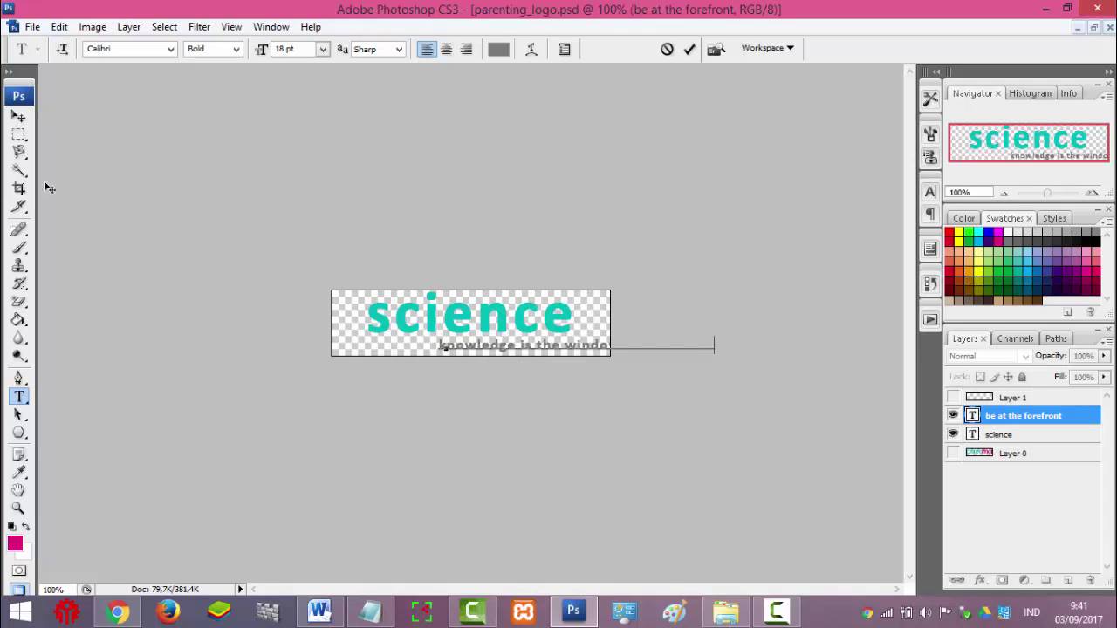
left_click(21, 117)
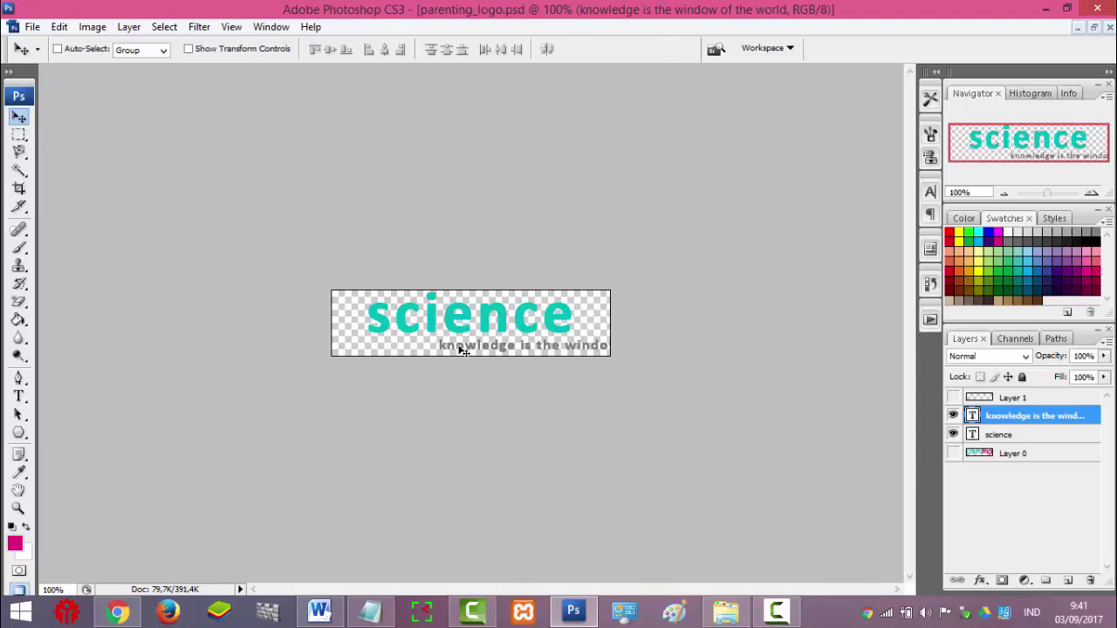
key("Left")
key("Left")
key("Left")
key("Left")
key("Left")
key("Left")
key("Left")
key("Left")
key("Left")
key("Left")
key("Left")
key("Left")
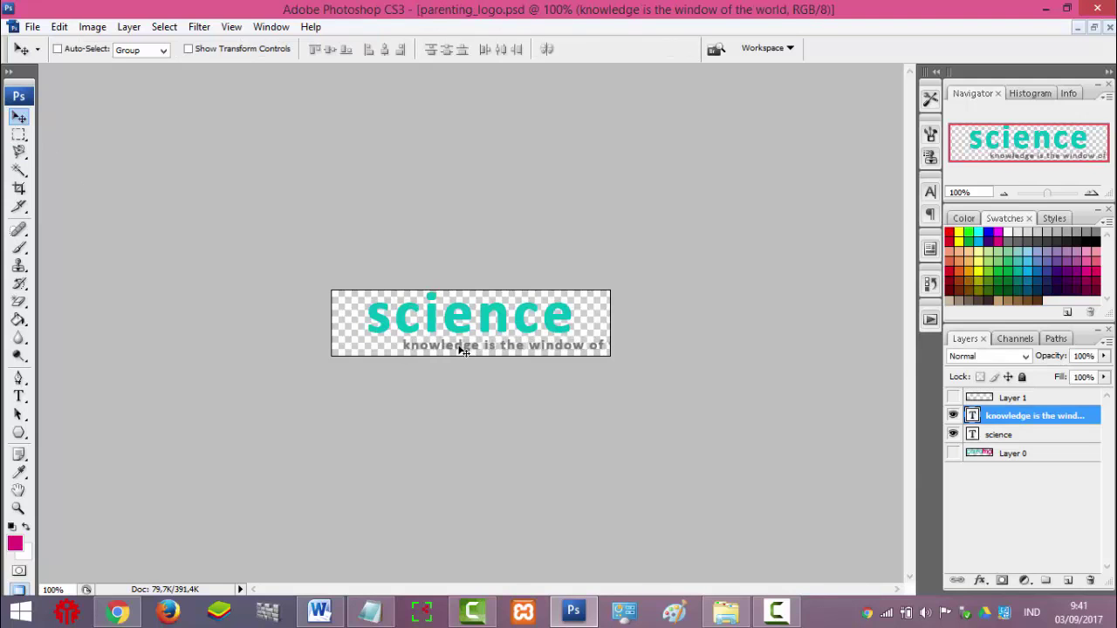
key("Left")
key("Left")
key("Left")
key("Left")
key("Left")
key("Left")
key("Left")
key("Left")
key("Left")
key("Left")
key("Left")
key("Left")
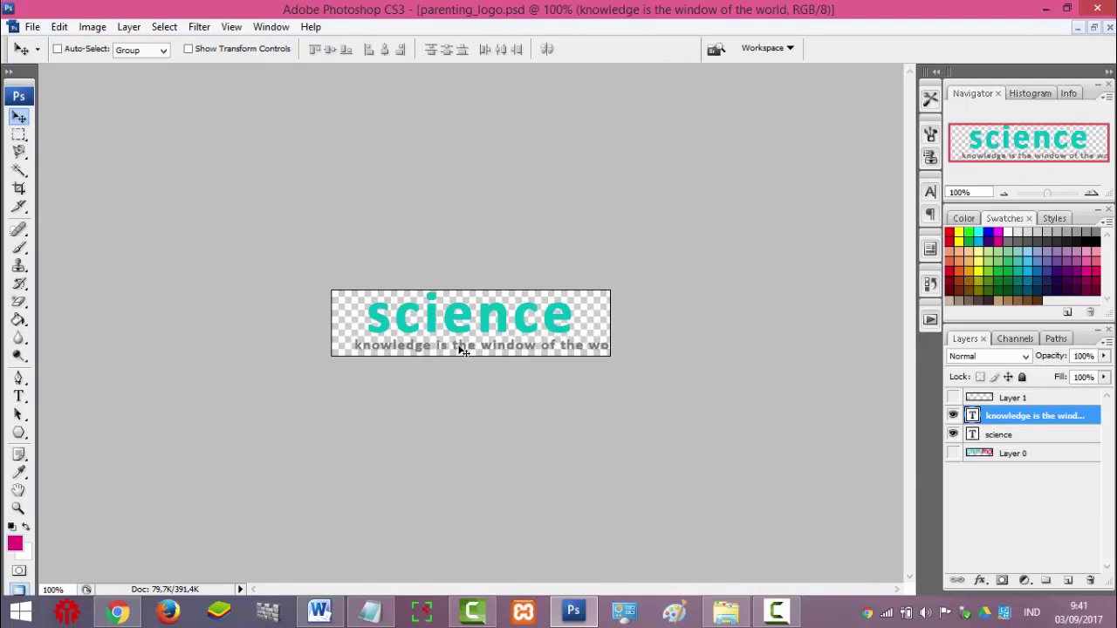
key("Left")
key("Left")
key("Left")
key("Left")
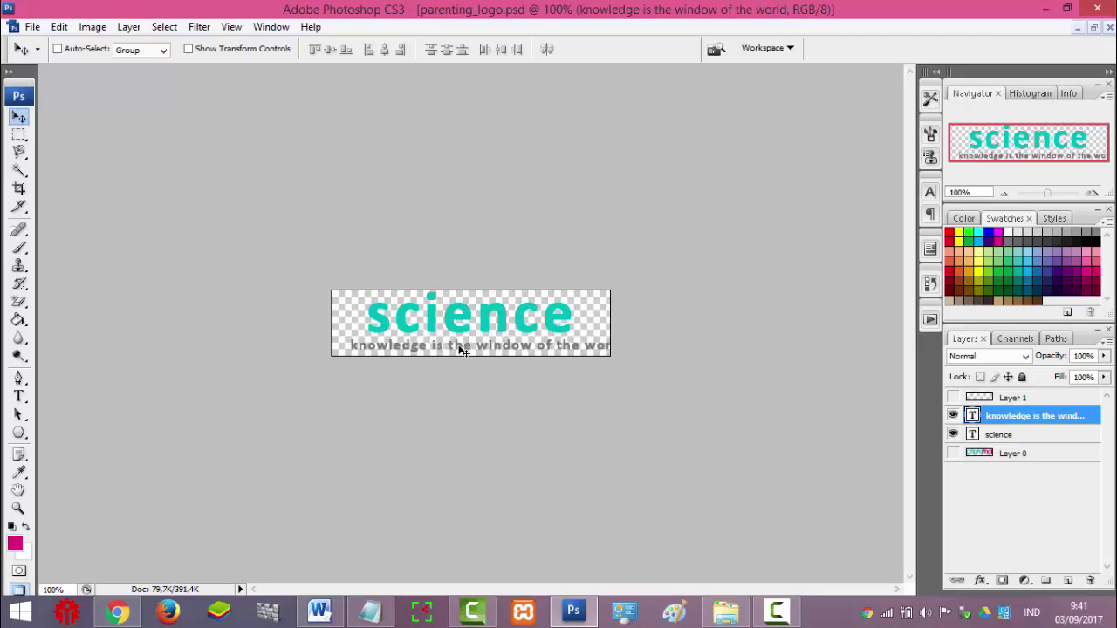
key("Right")
key("Right")
key("Right")
key("Left")
key("Left")
key("Left")
key("Left")
key("Left")
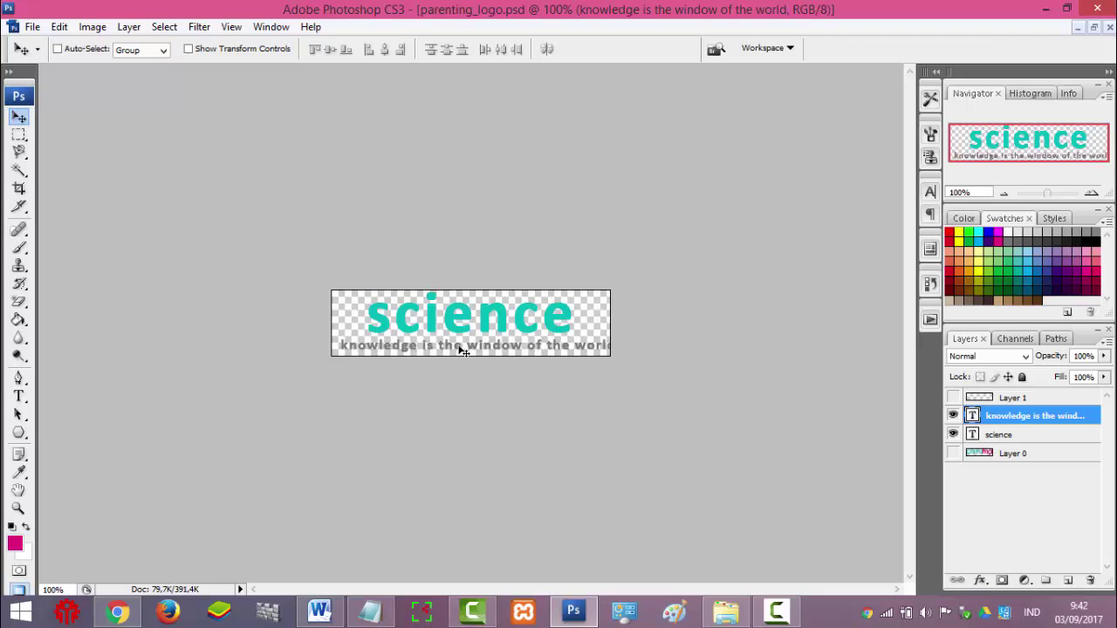
key("Left")
key("Left")
key("Left")
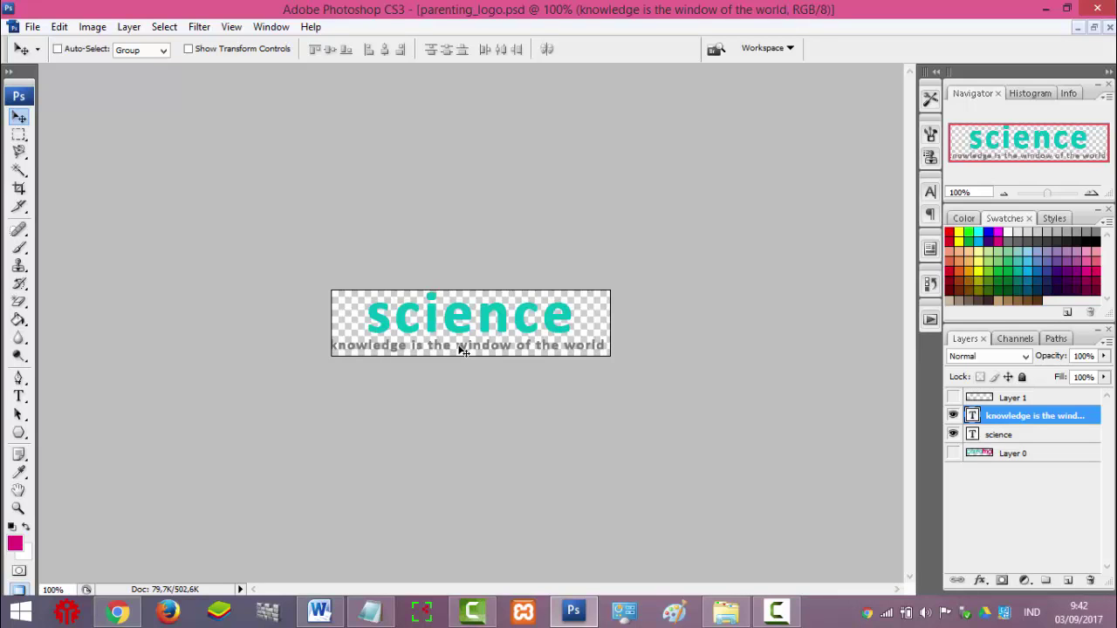
key("Right")
key("Right")
key("Right")
key("Right")
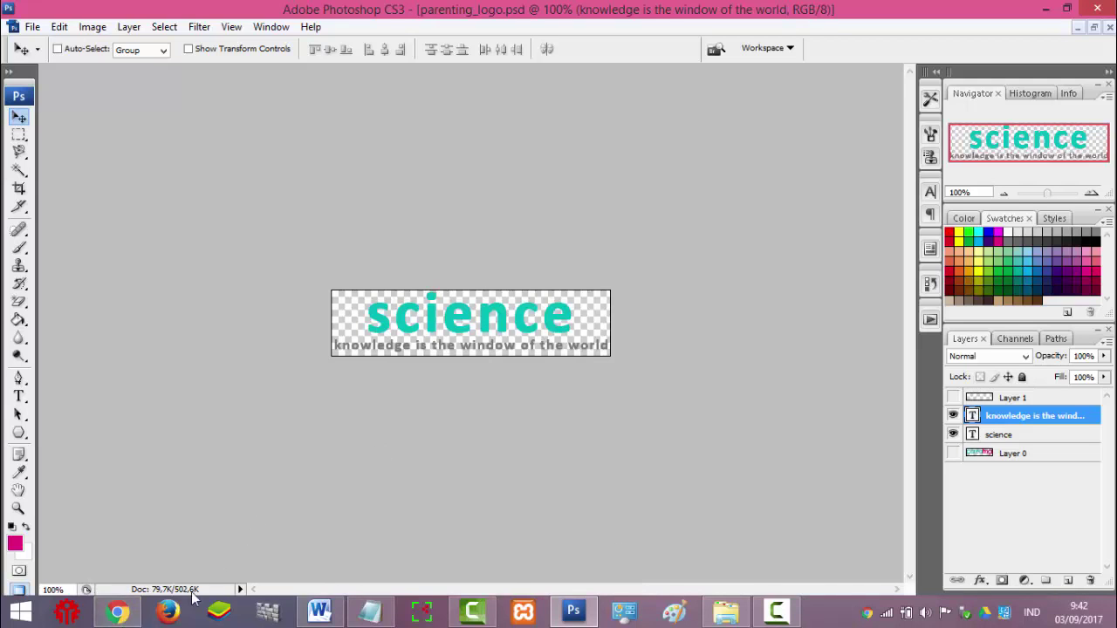
left_click(117, 611)
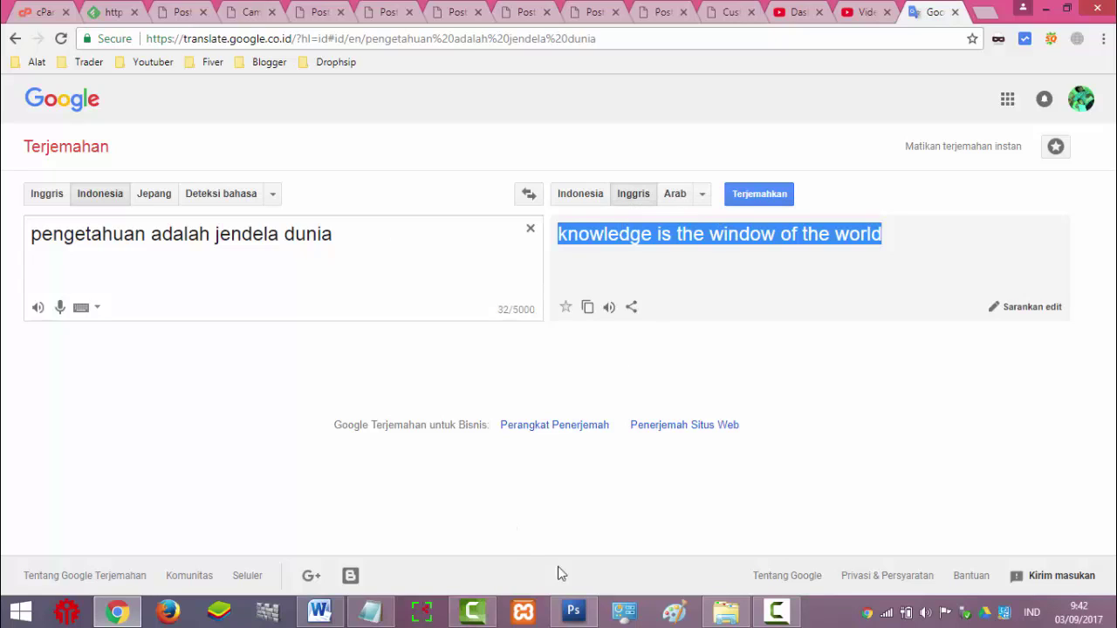
left_click(573, 613)
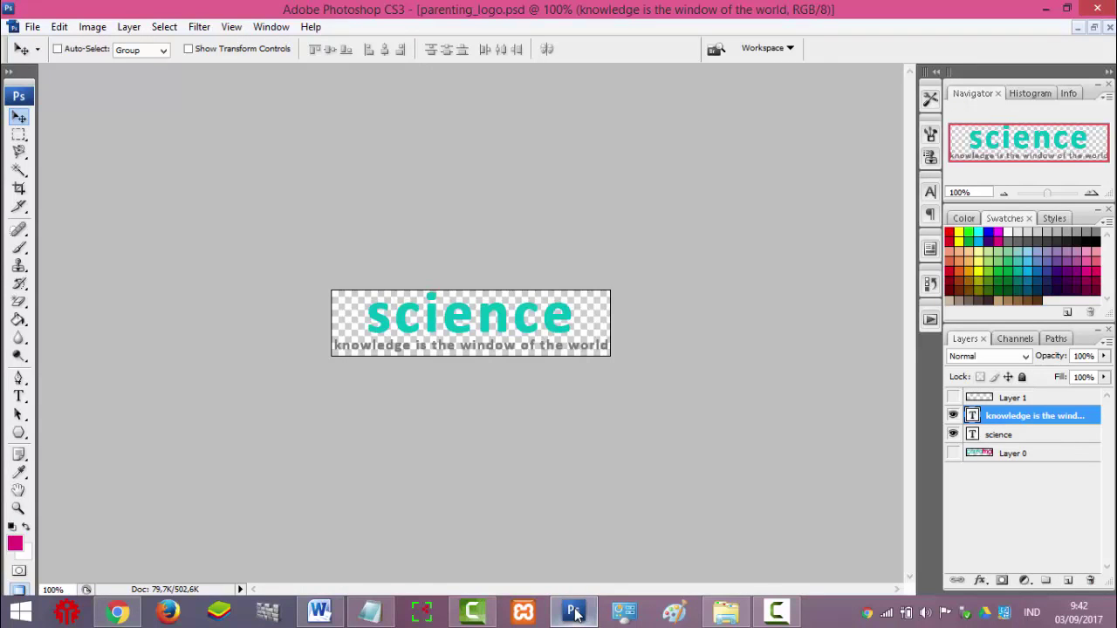
Step: Set the science text to 80 pt and nudge it left and down
left_click(19, 116)
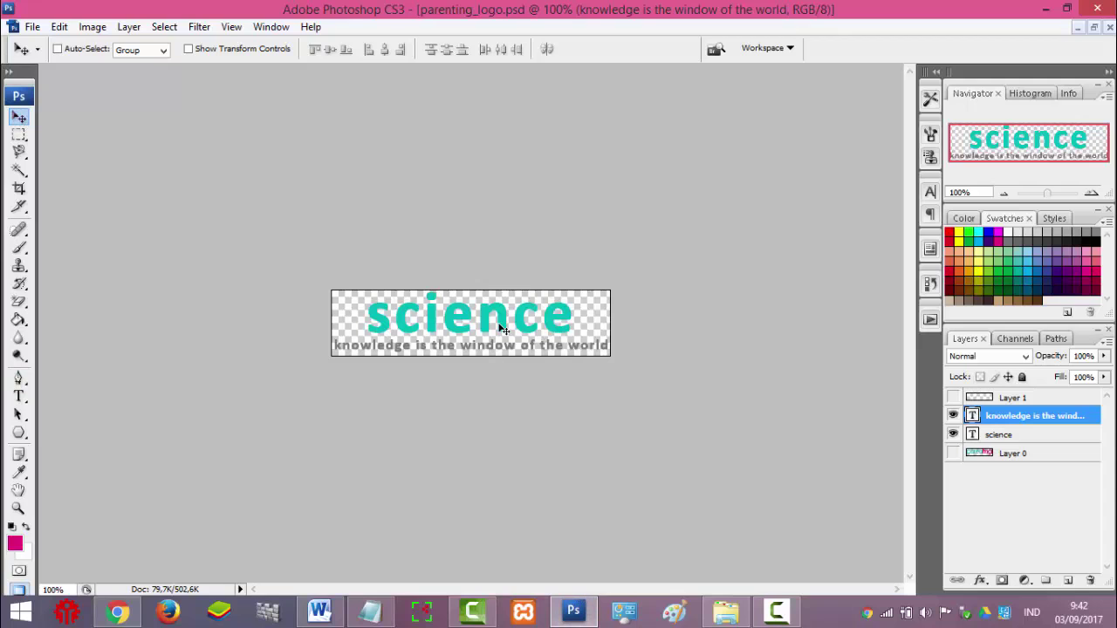
left_click(19, 397)
left_click(472, 318)
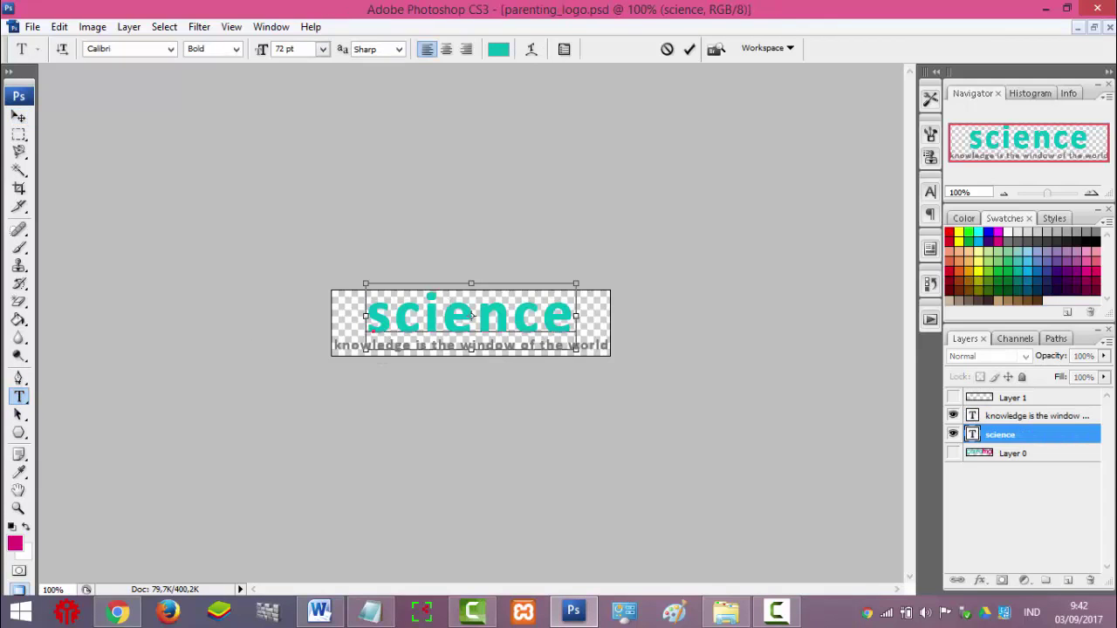
key("ctrl+a")
left_click(259, 51)
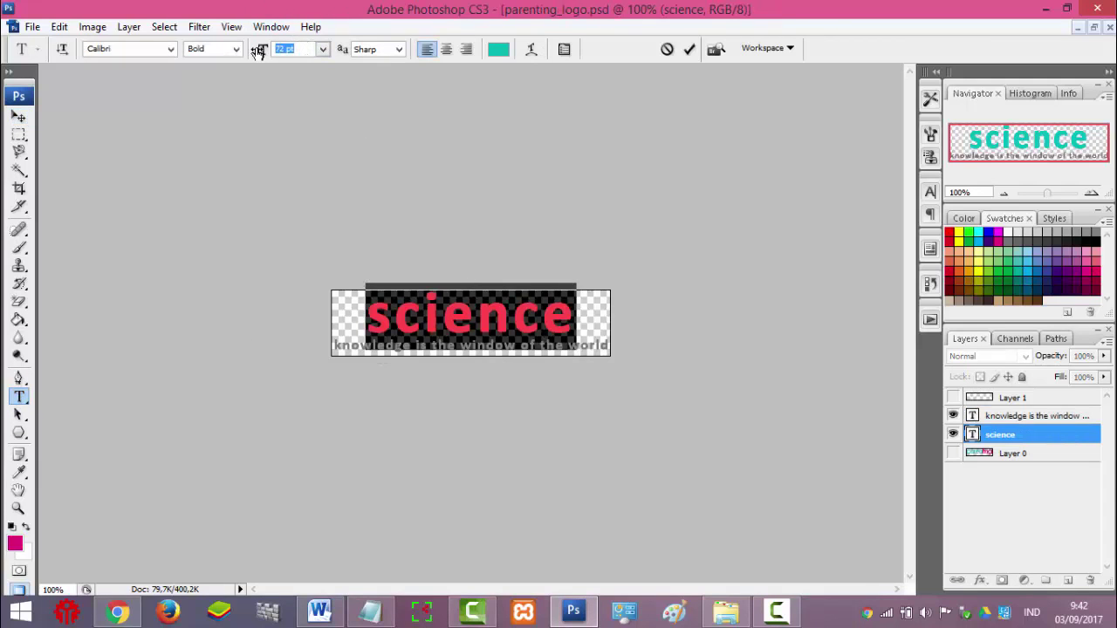
type("80")
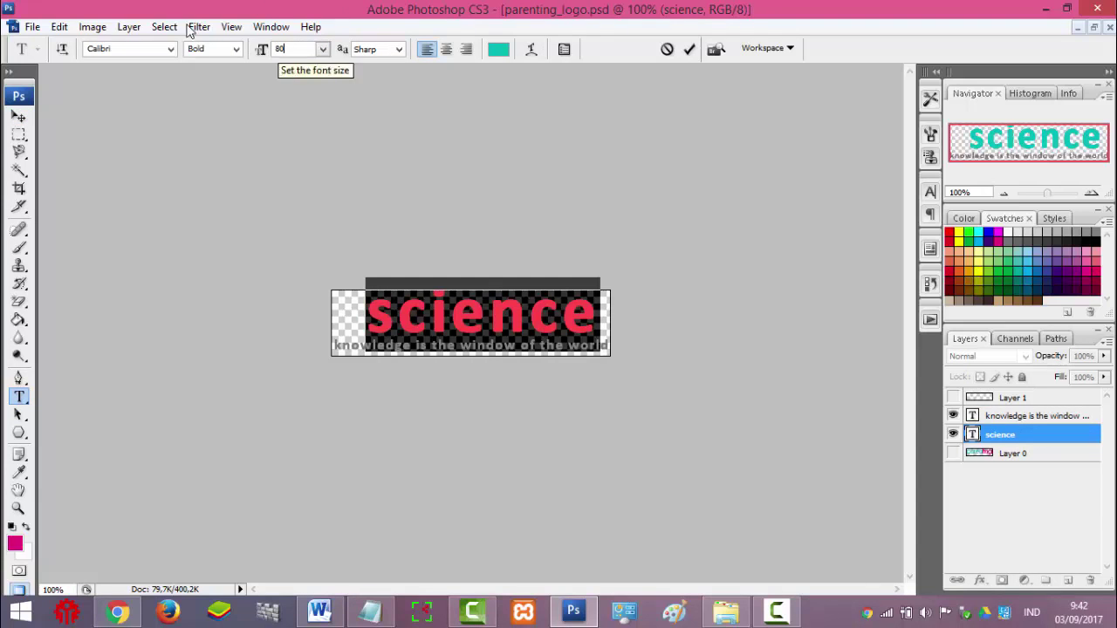
left_click(18, 116)
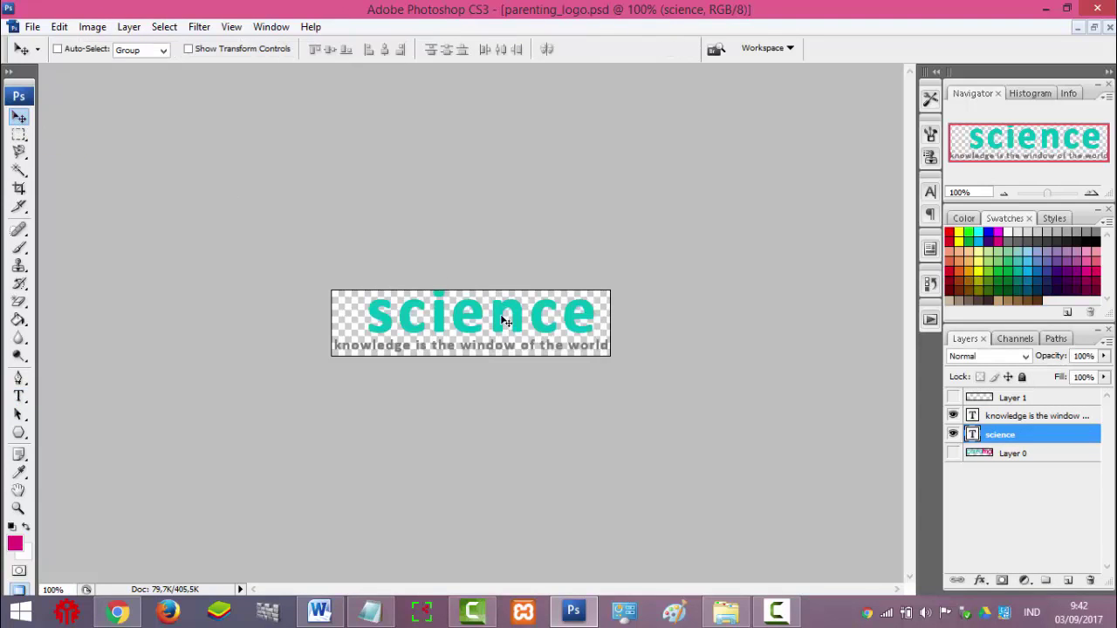
key("shift+Left")
key("Down")
key("Down")
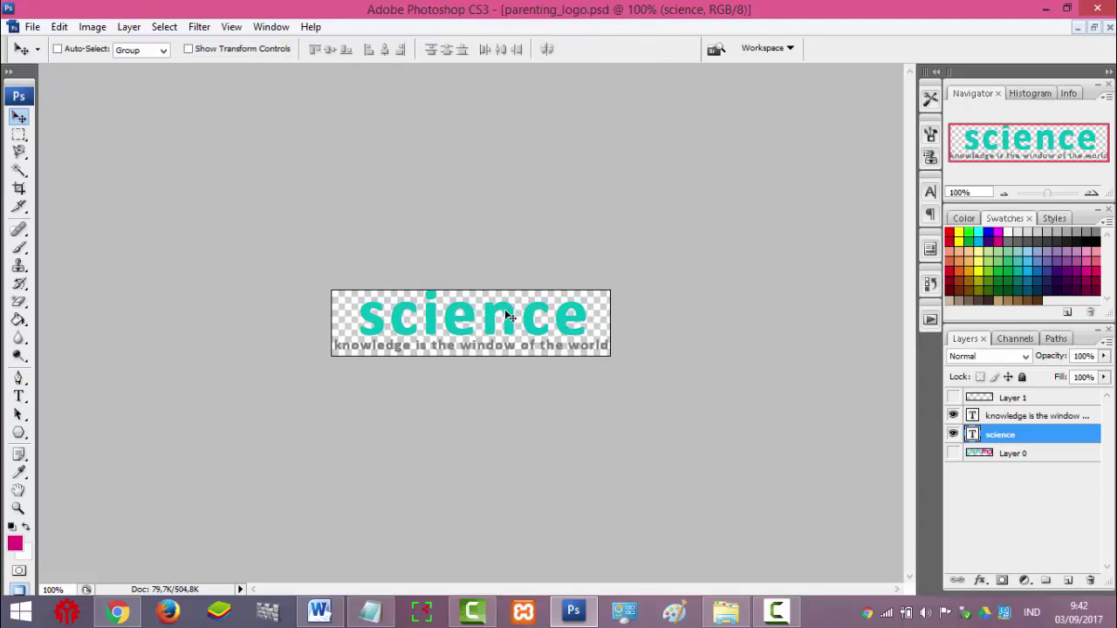
key("Down")
Step: Shrink the tagline to 14 pt and nudge it right to centre it below science
left_click(19, 396)
triple_click(508, 345)
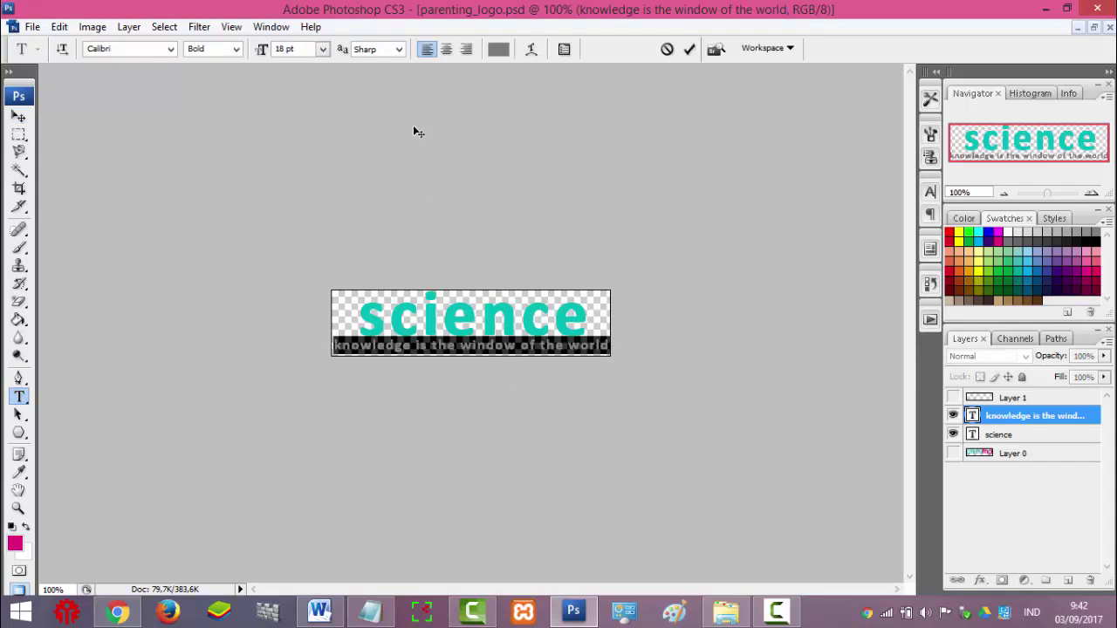
left_click(319, 51)
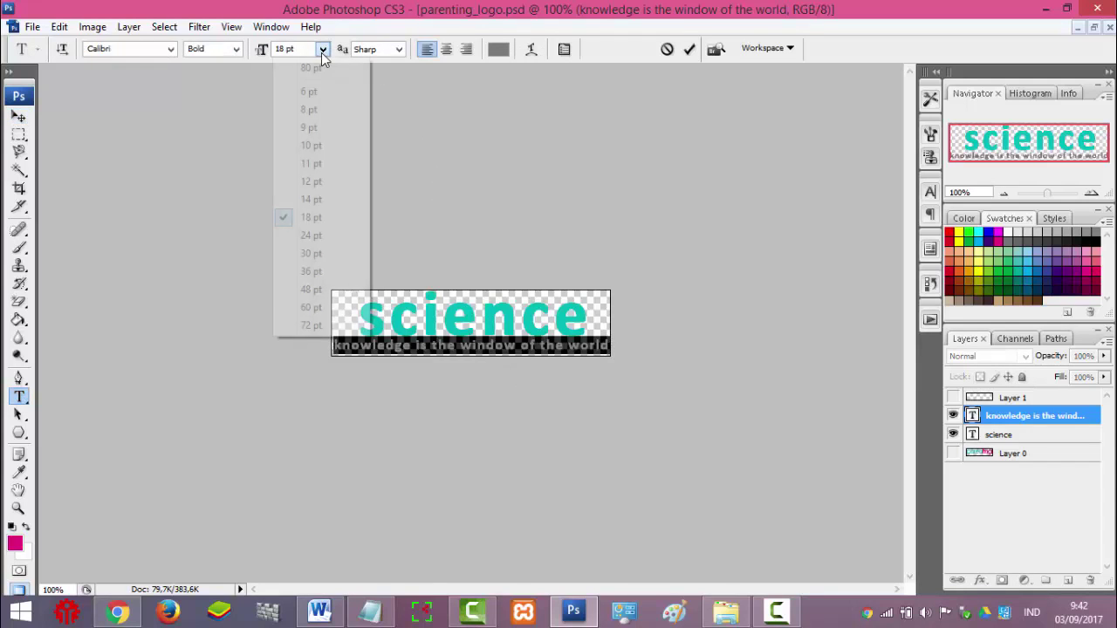
left_click(306, 194)
left_click(18, 116)
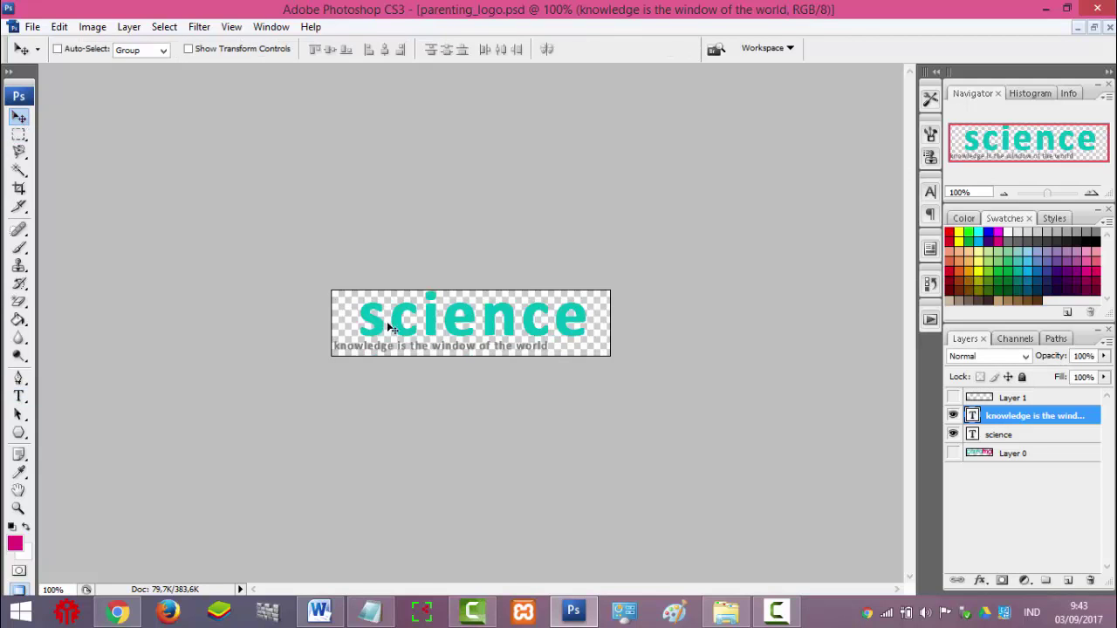
key("Right")
key("Right")
key("Right")
key("Right")
key("Right")
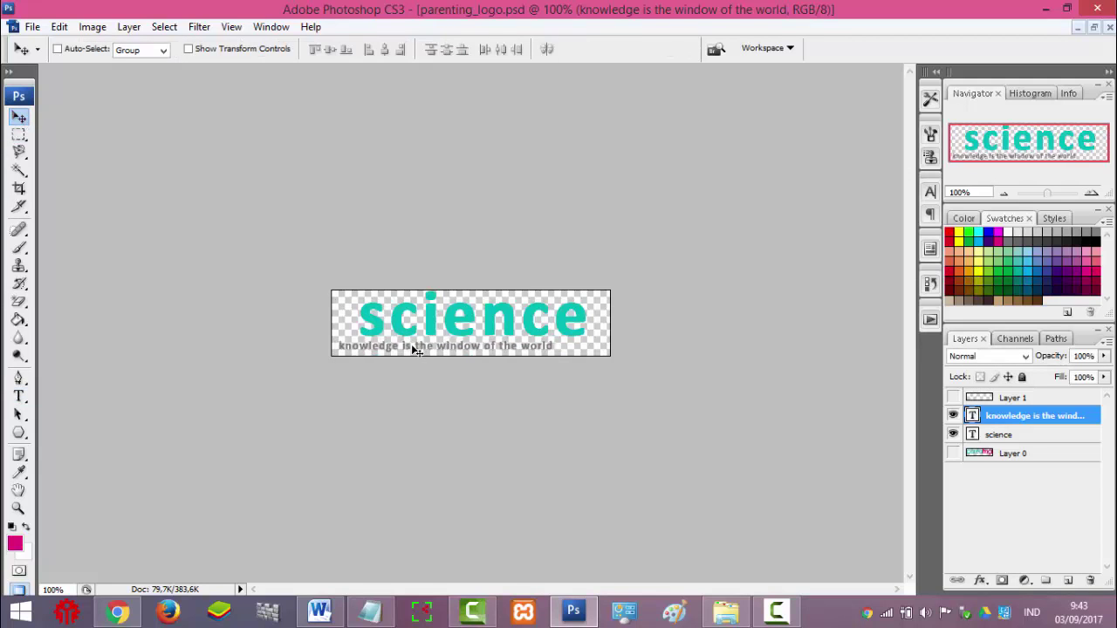
key("Right")
key("Right")
key("Right")
key("Right")
key("Right")
key("Right")
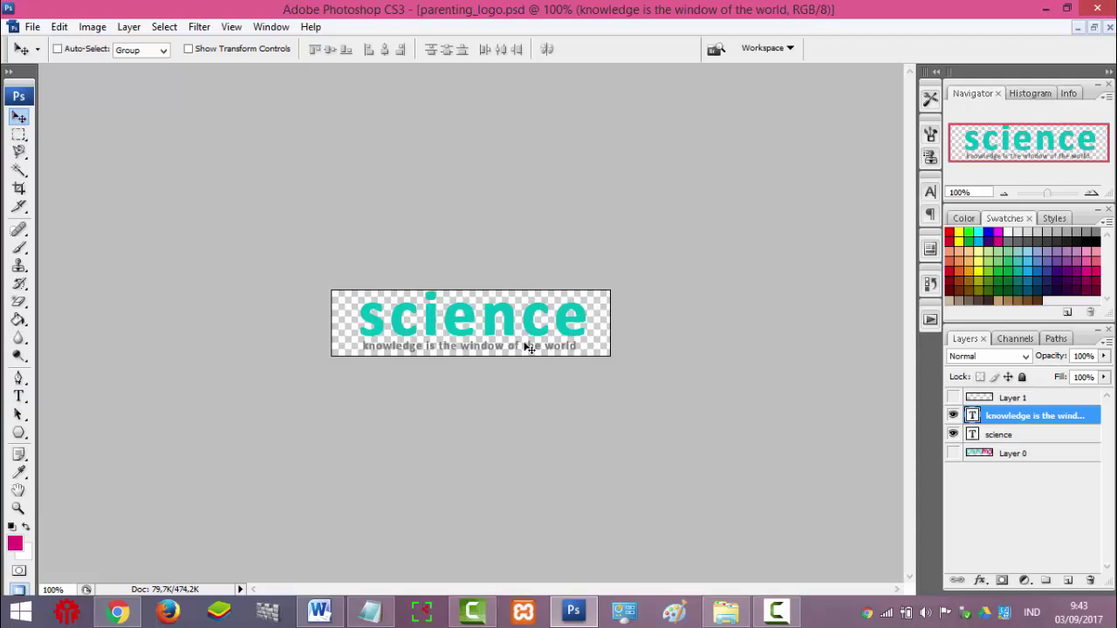
key("Right")
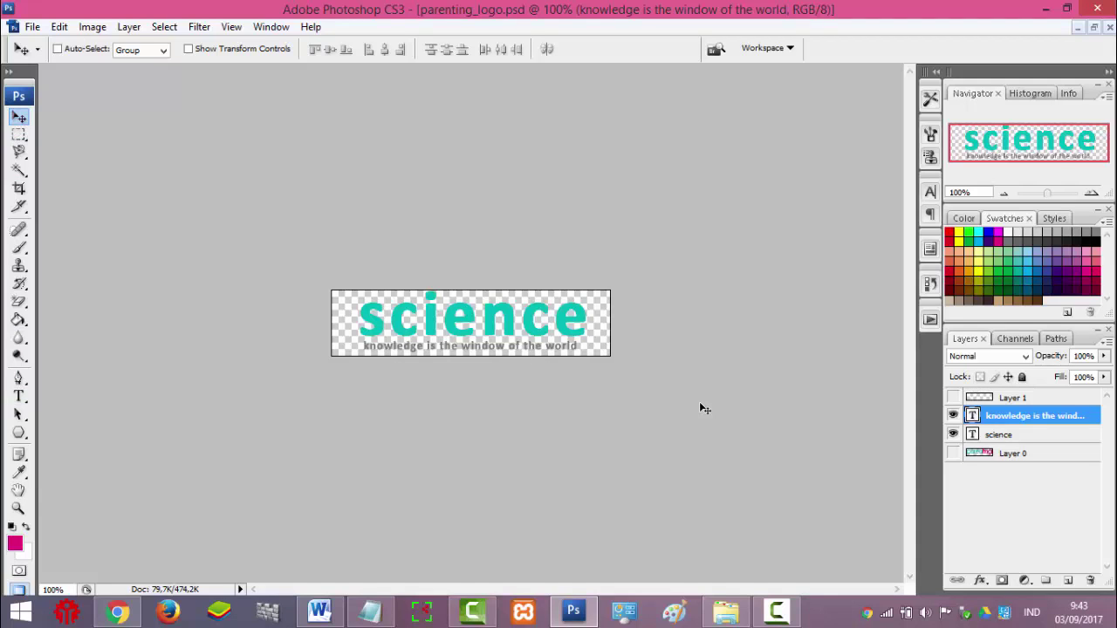
key("Right")
key("Right")
key("Right")
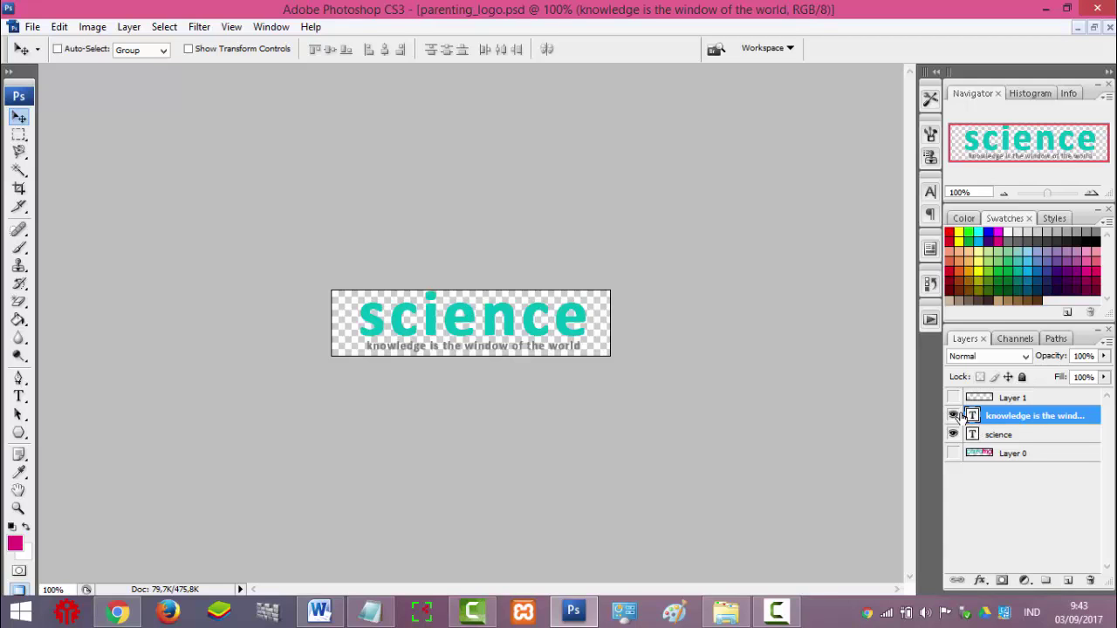
left_click(953, 416)
left_click(953, 434)
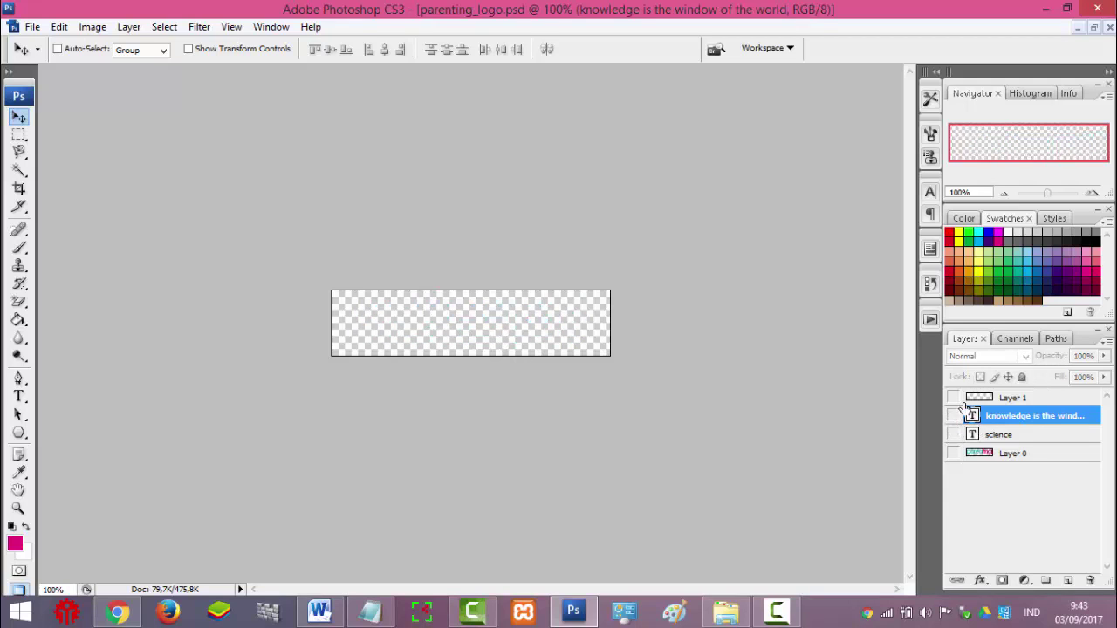
left_click(953, 397)
left_click(954, 453)
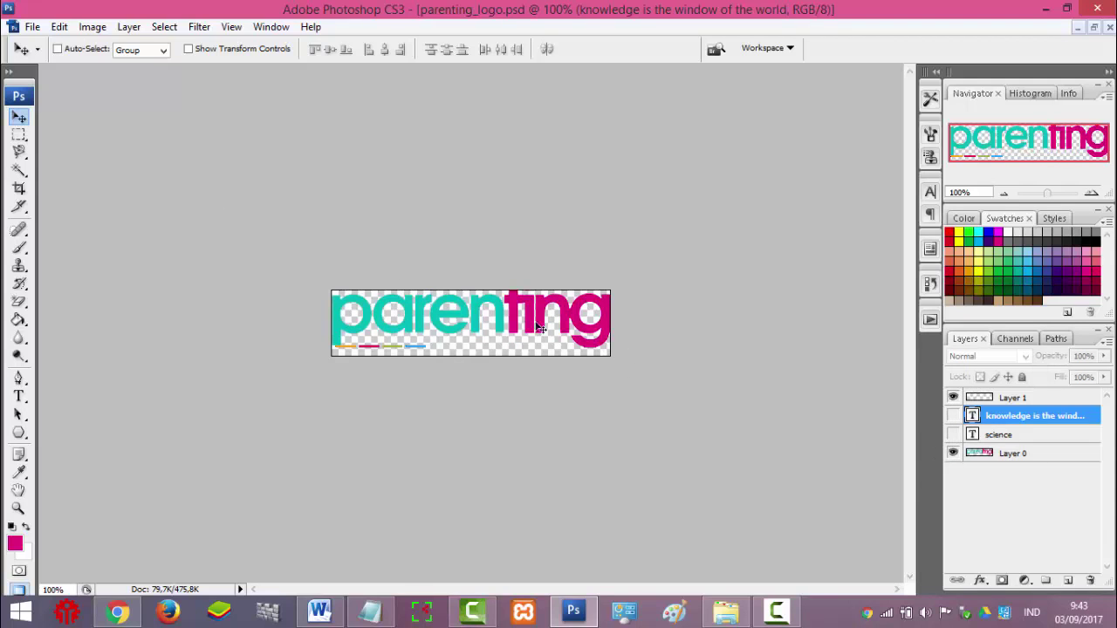
left_click(953, 397)
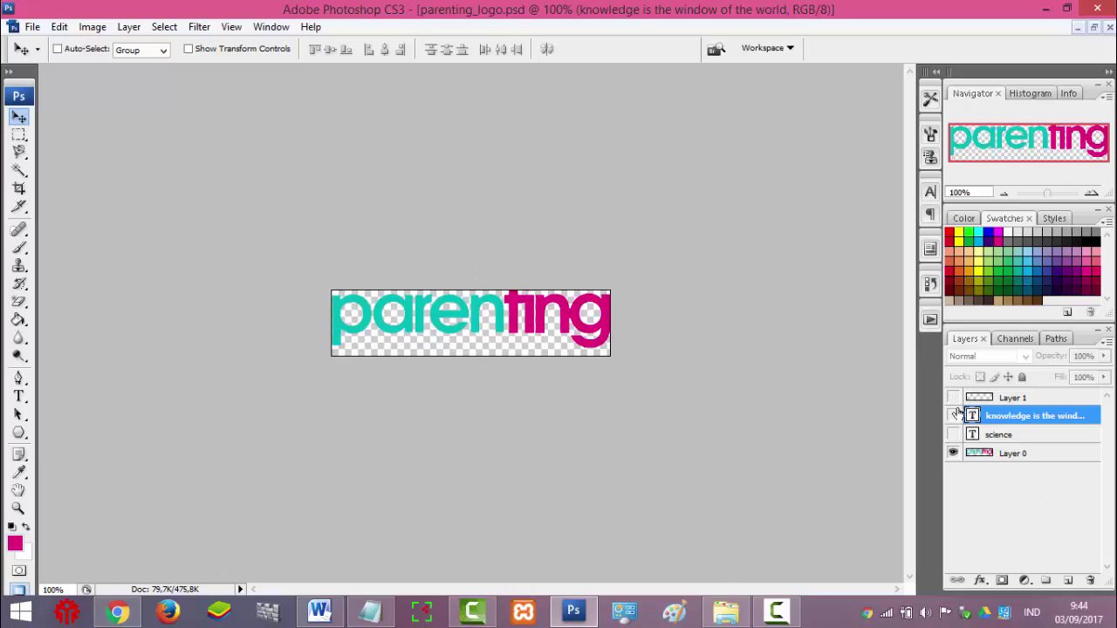
left_click(953, 453)
left_click(954, 416)
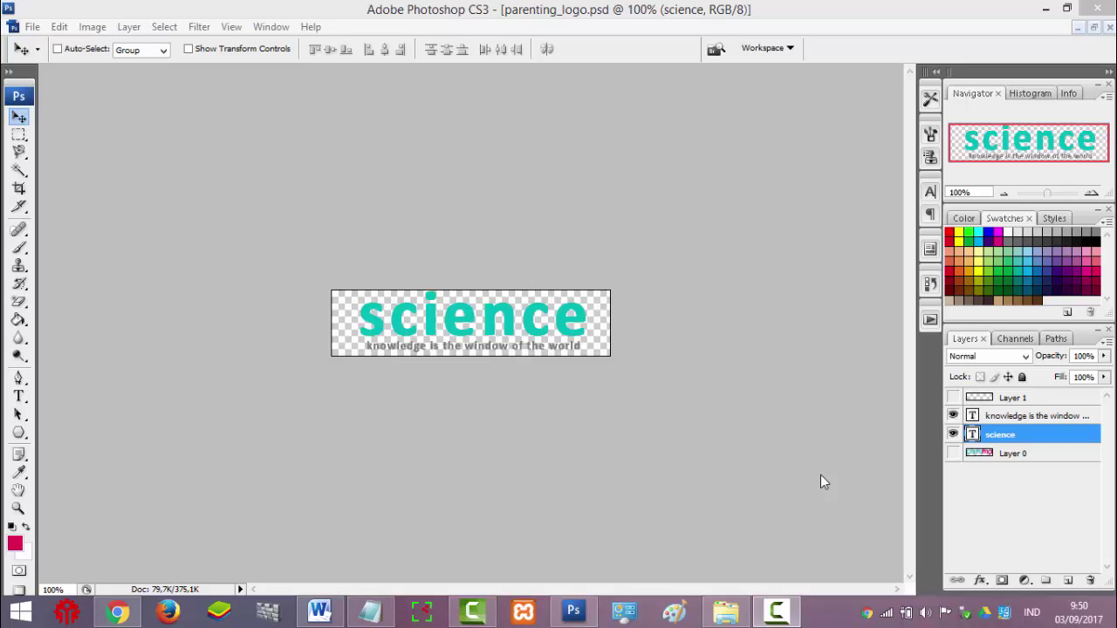
Step: Save the logo as PNG file 'science' in the Logo folder, without interlacing
left_click(35, 29)
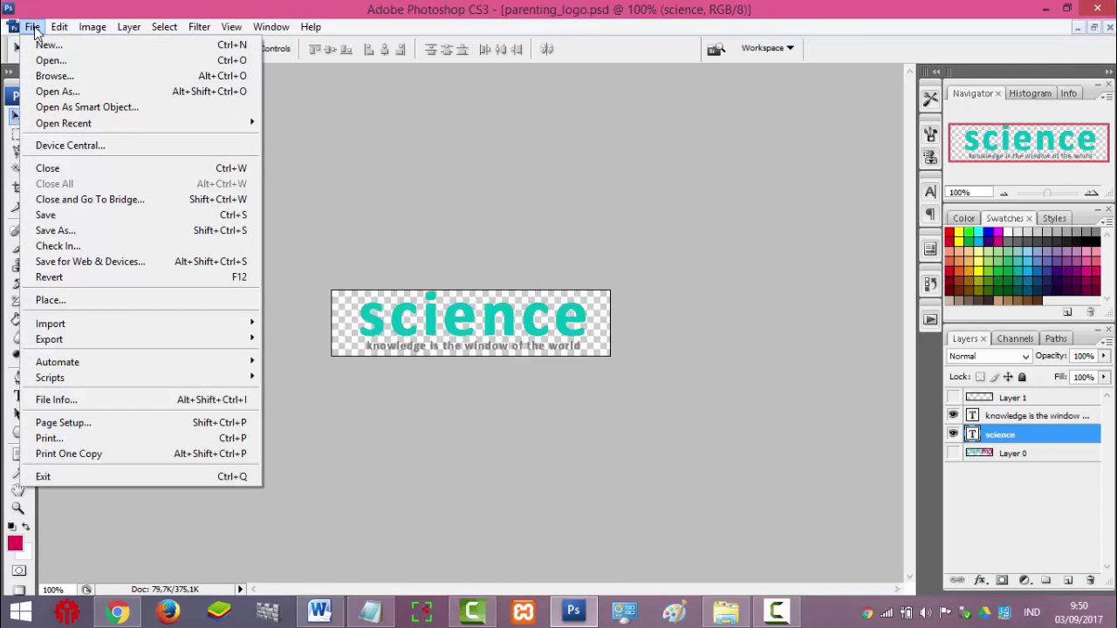
left_click(55, 230)
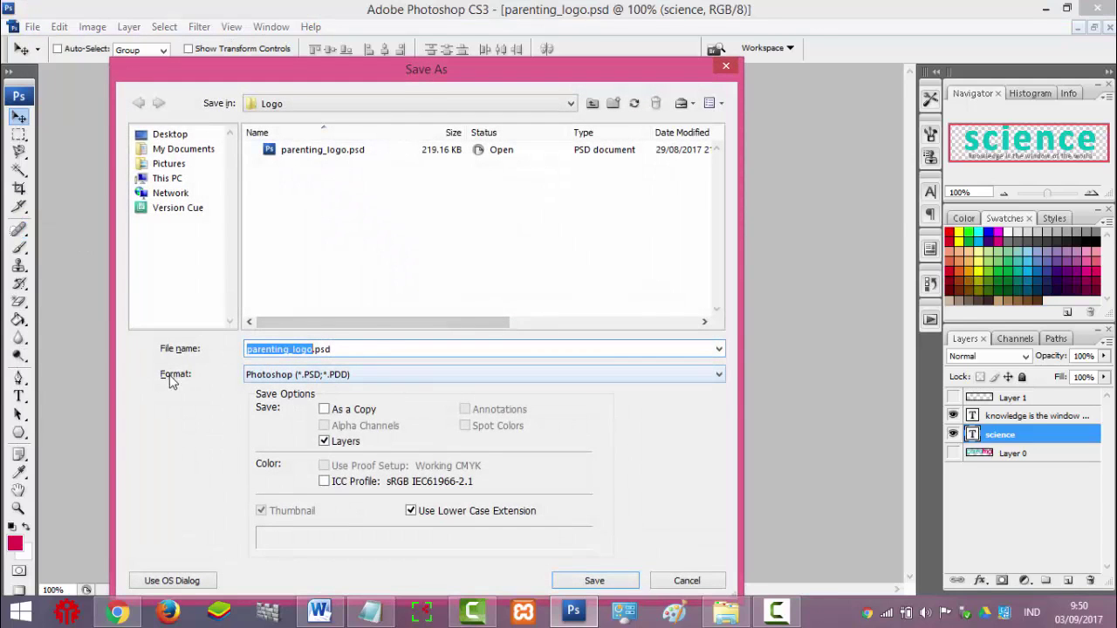
left_click(349, 375)
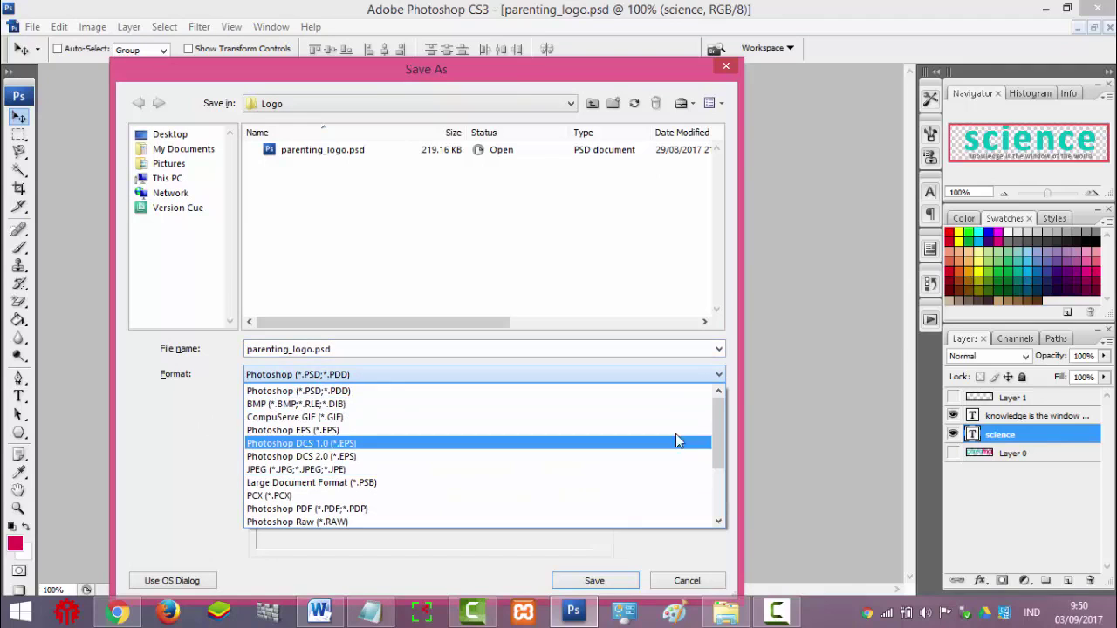
scroll(584, 464, "down", 3)
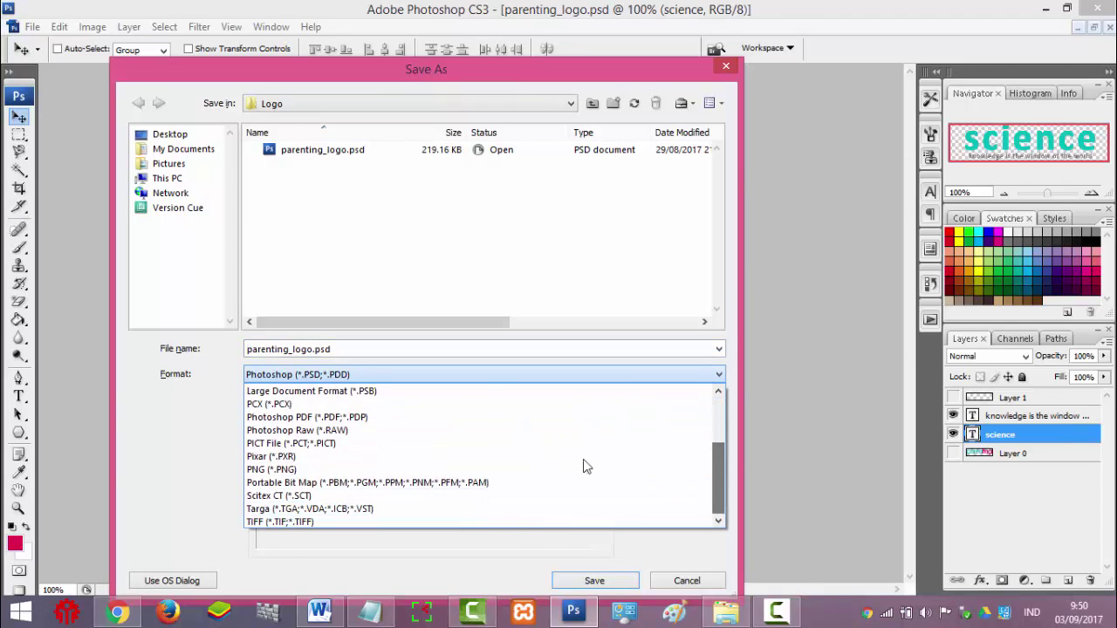
left_click(337, 471)
left_click_drag(374, 349, 247, 351)
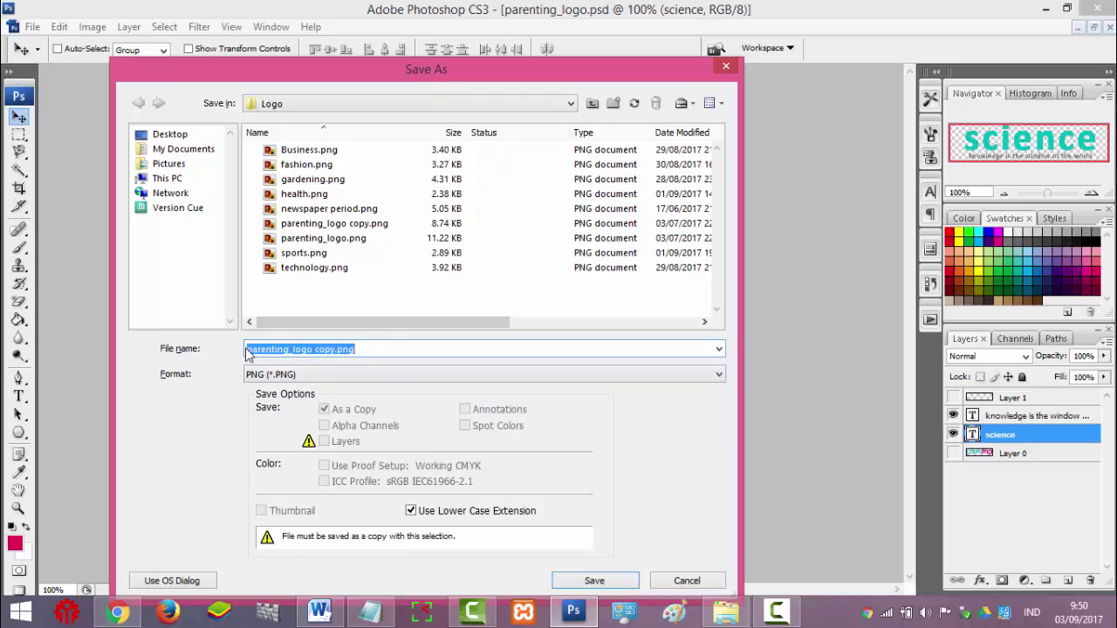
type("sci")
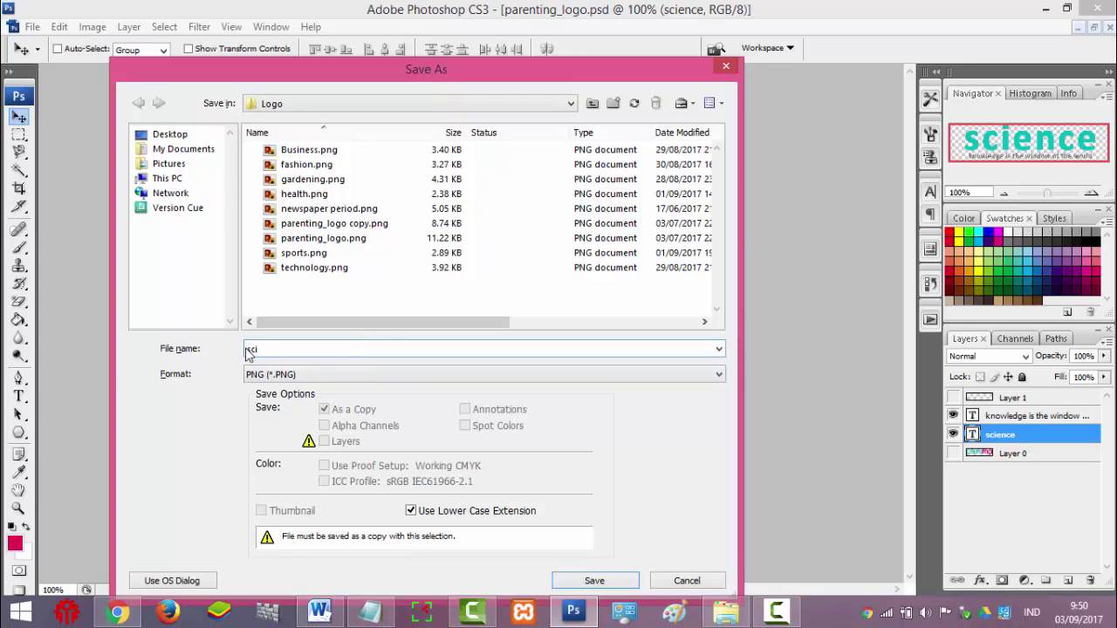
type("ne")
key("BackSpace")
key("BackSpace")
type("ence")
left_click(601, 578)
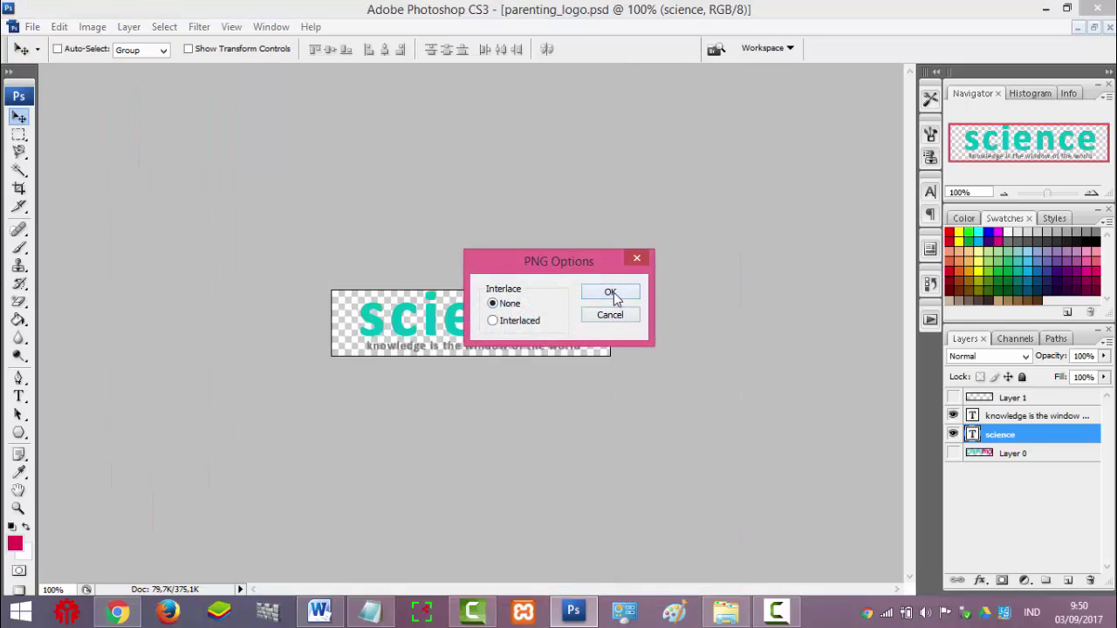
left_click(611, 294)
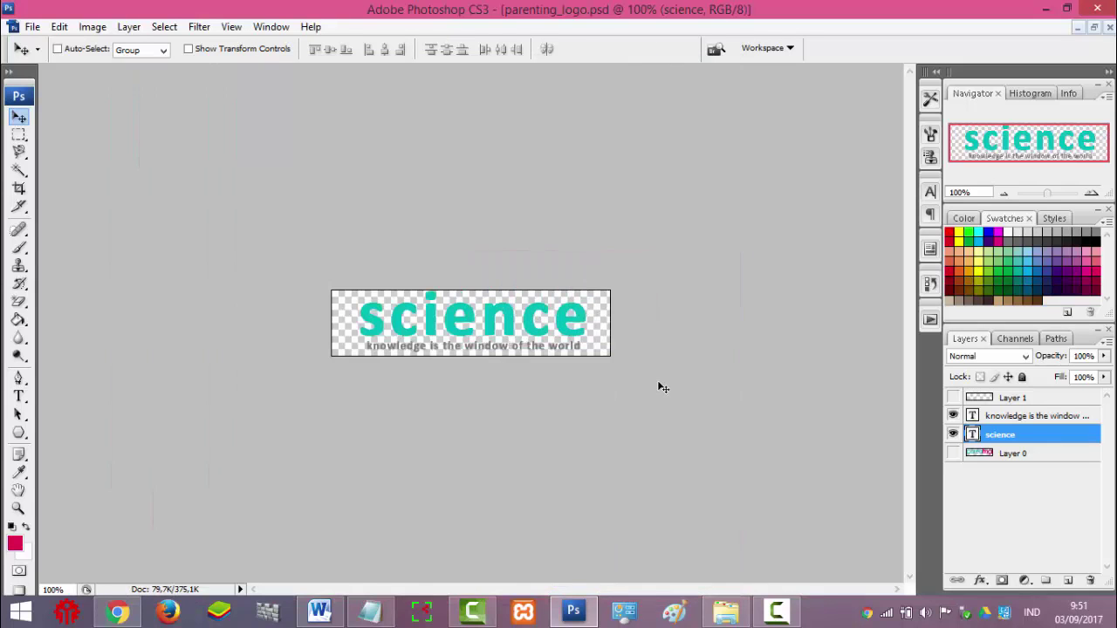